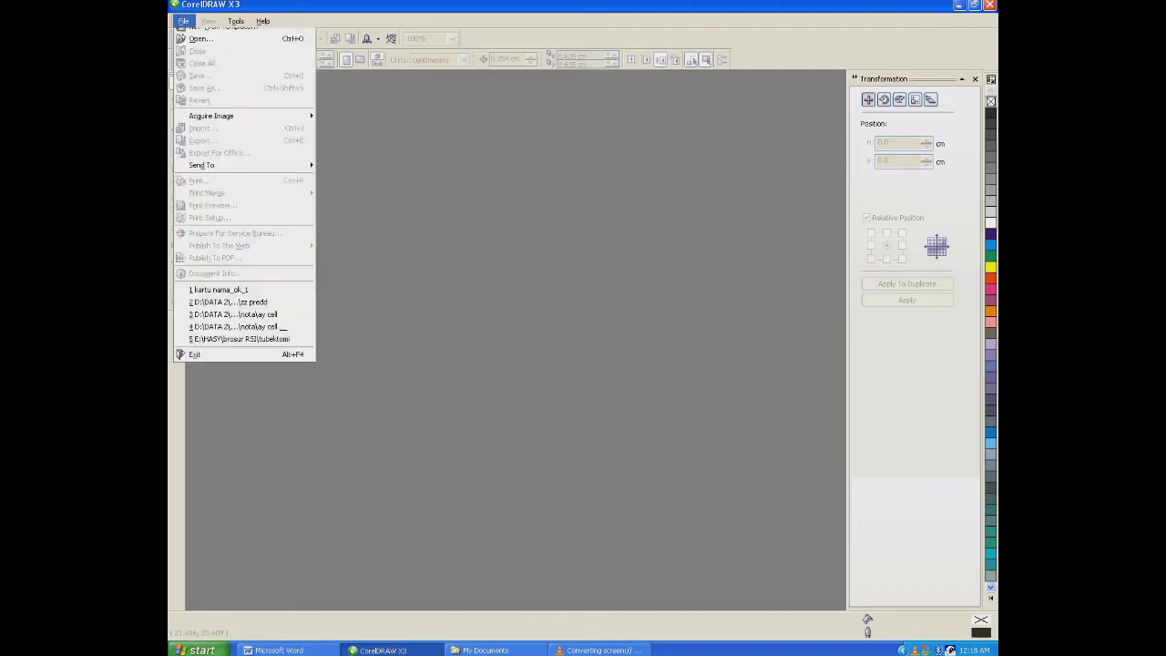
- Create a new blank document and set its units to centimeters
left_click(191, 36)
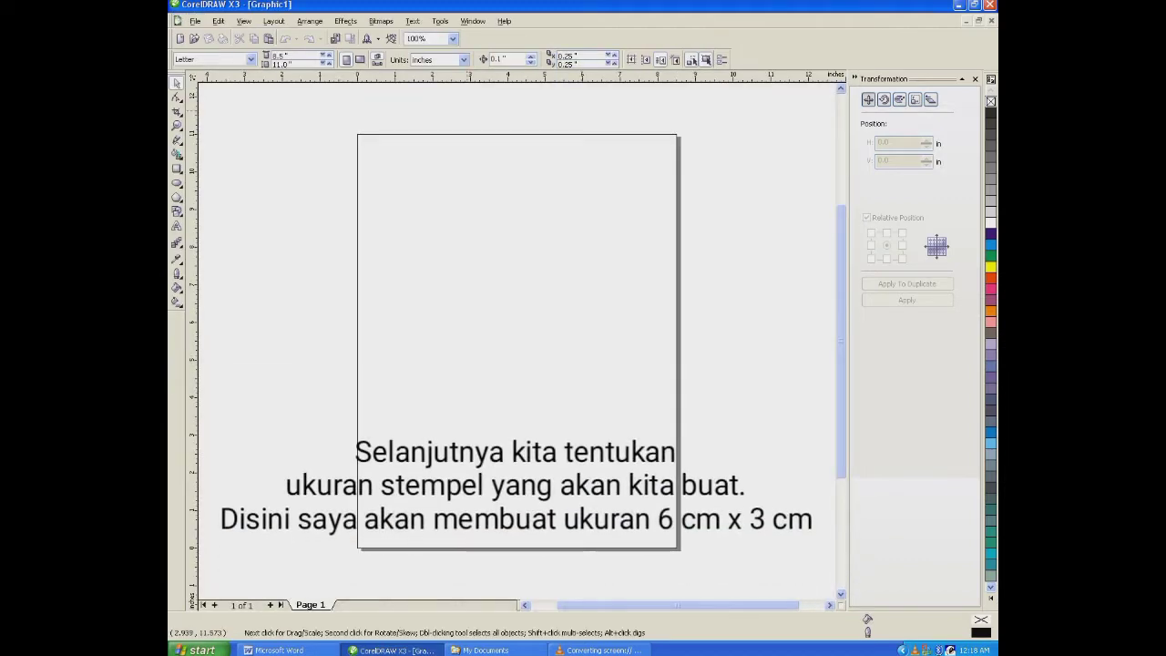
left_click(464, 61)
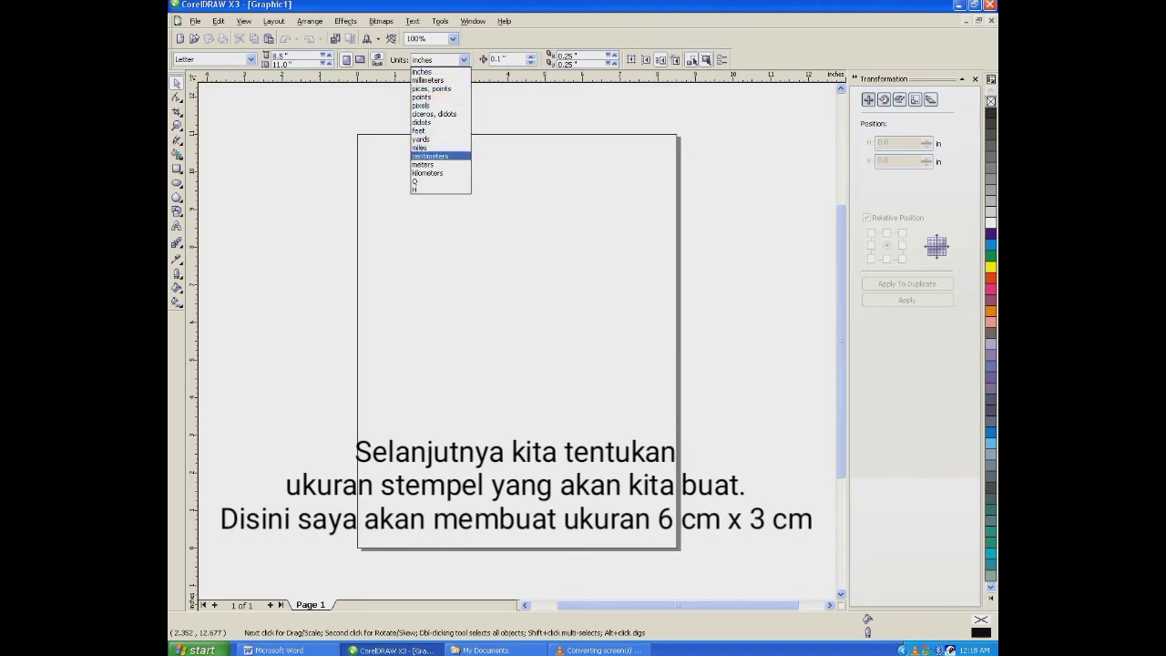
key("Return")
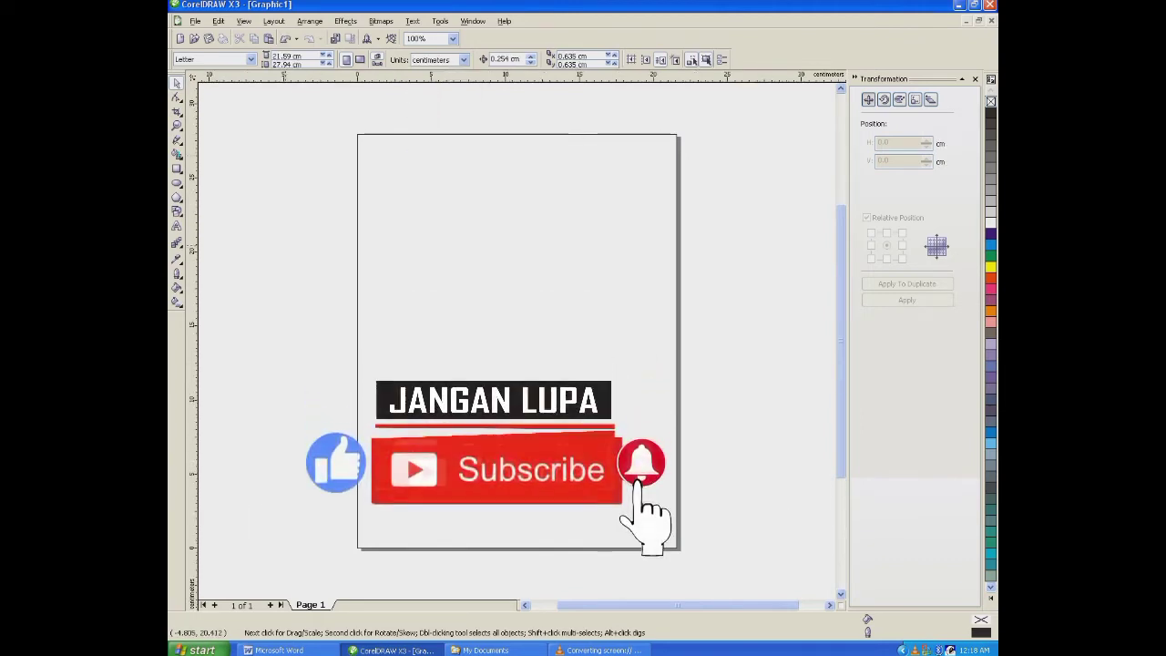
- Draw a rectangle near the middle of the page and set it to 6 cm wide by 3 cm high
left_click(177, 168)
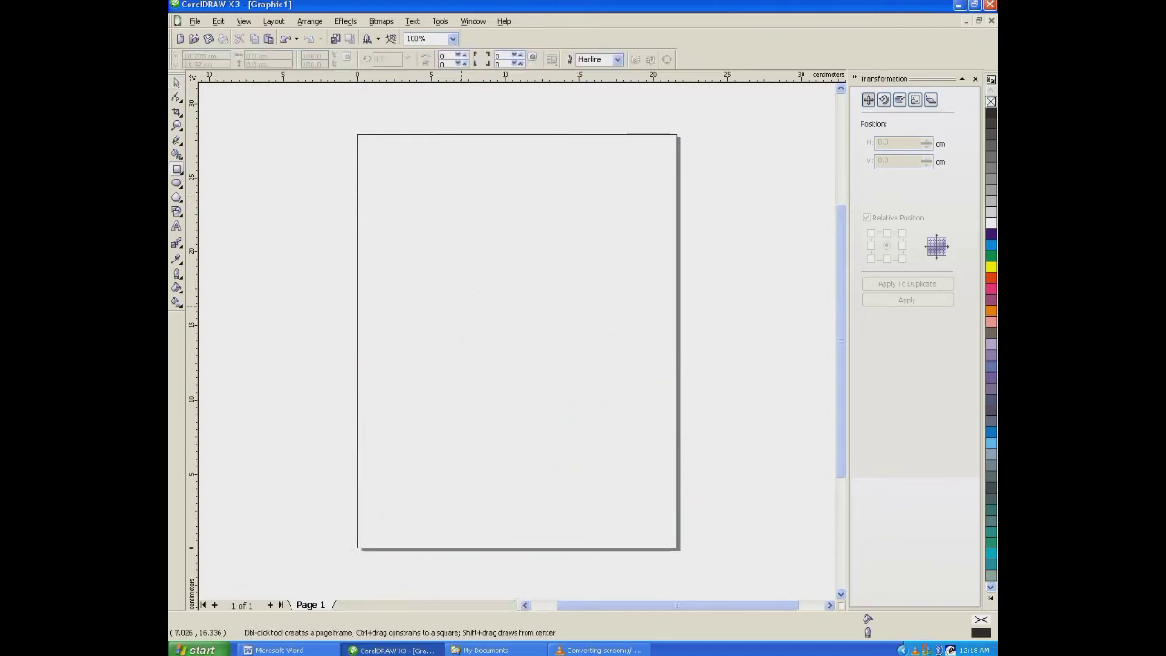
mouse_move(397, 259)
left_mouse_down()
mouse_move(507, 324)
mouse_move(610, 333)
mouse_move(611, 353)
left_mouse_up()
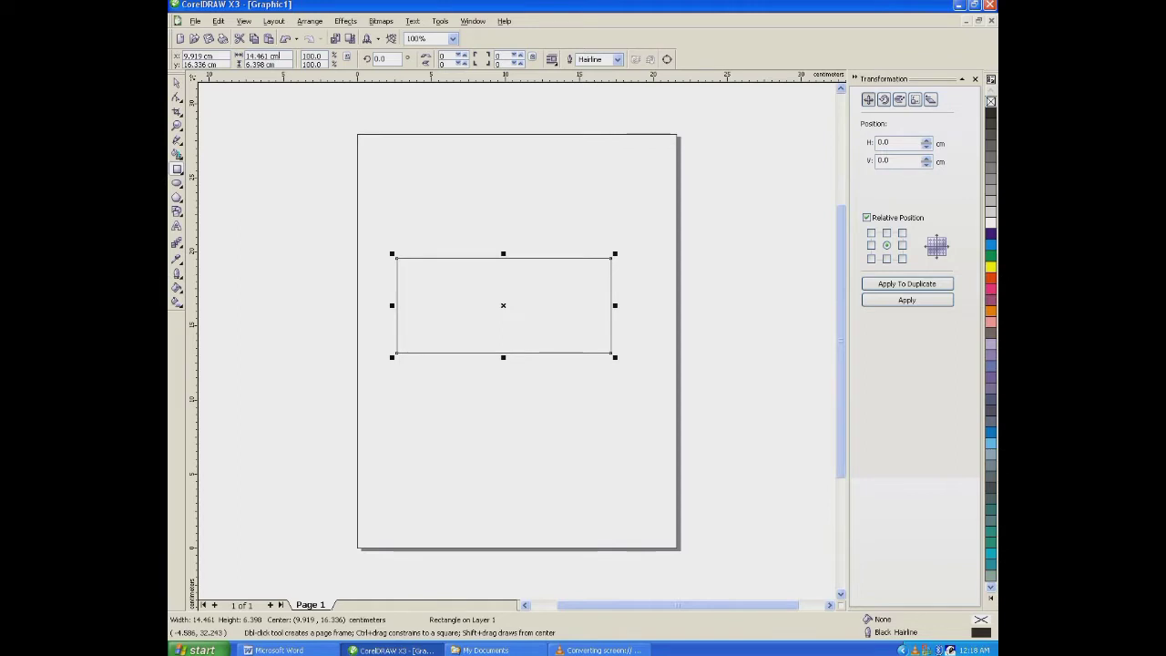
double_click(262, 57)
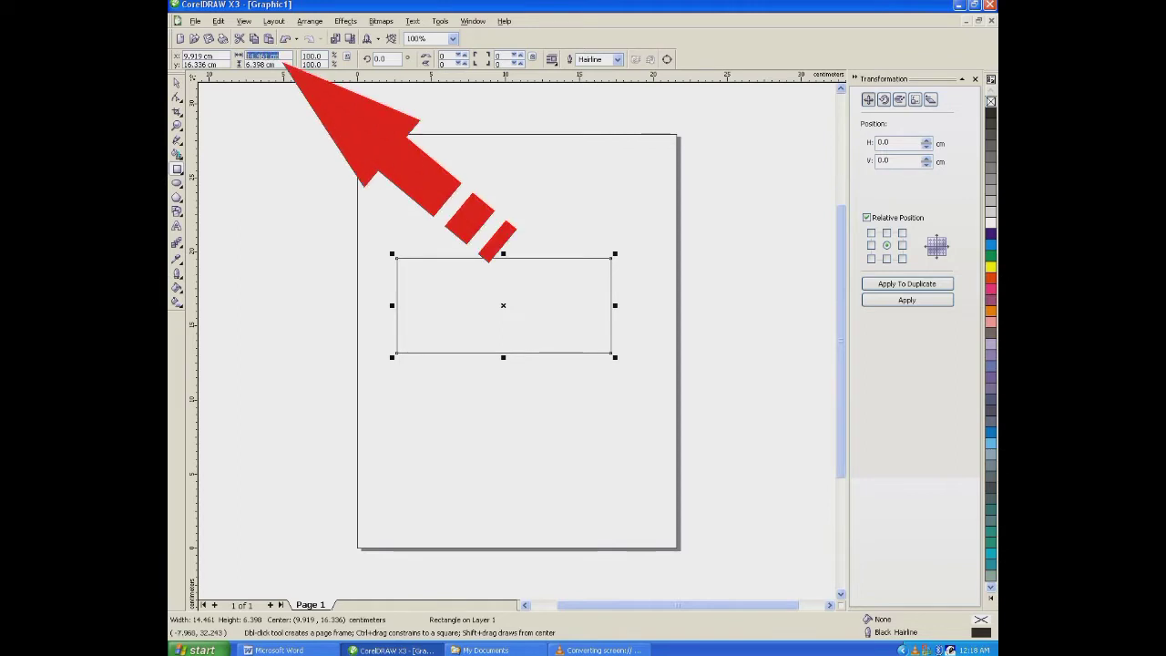
type("6")
key("Tab")
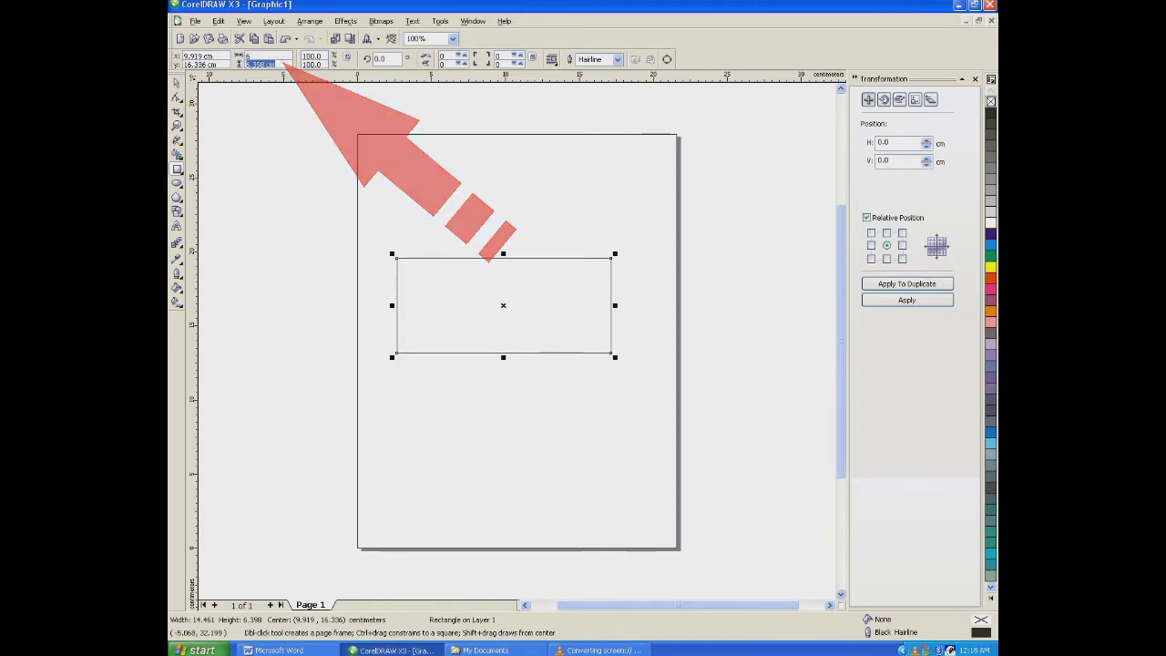
type("3")
key("Return")
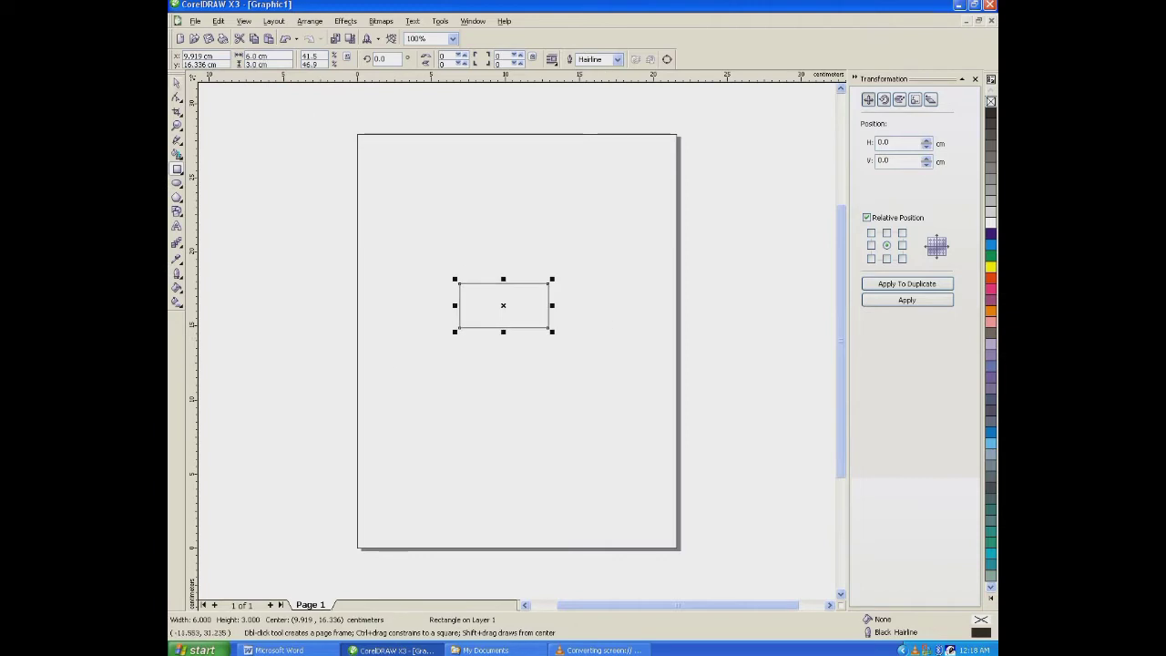
left_click(176, 83)
- Add the artistic text "Yola Creativity" just below the rectangle
scroll(511, 313, "up", 2)
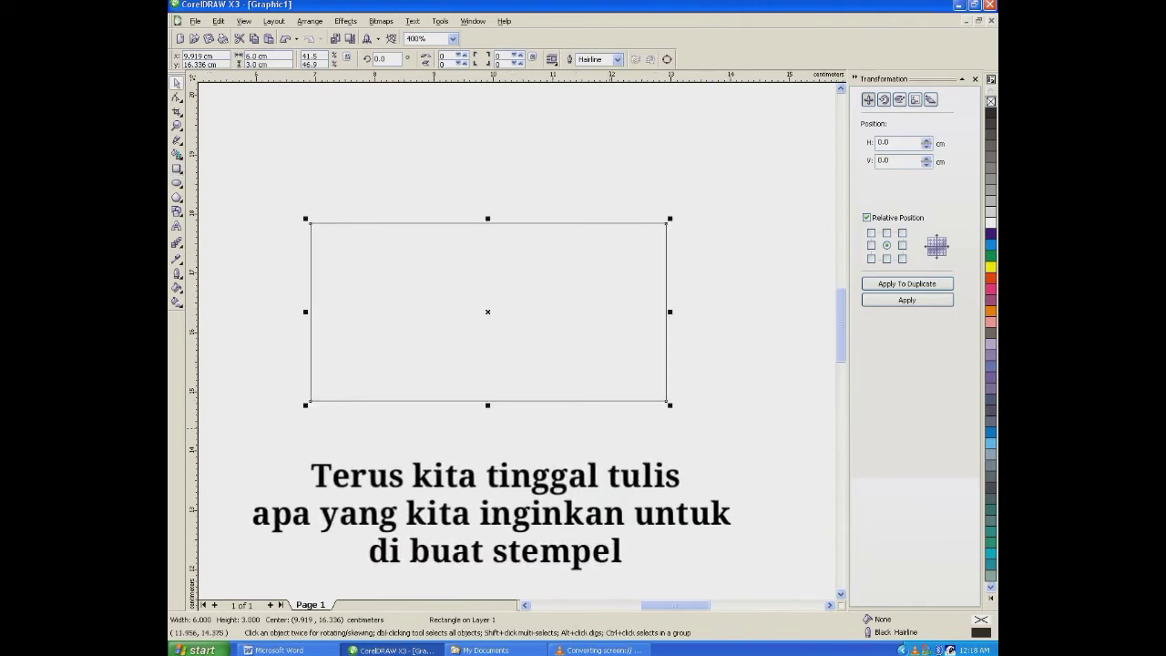
key("F8")
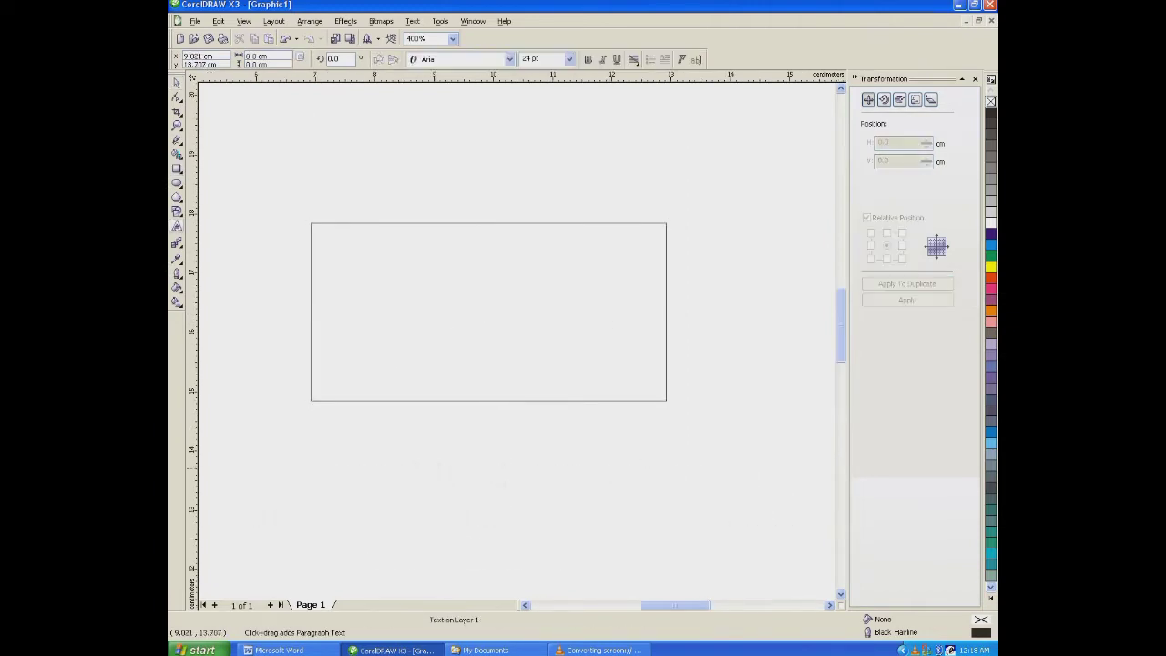
type("Y")
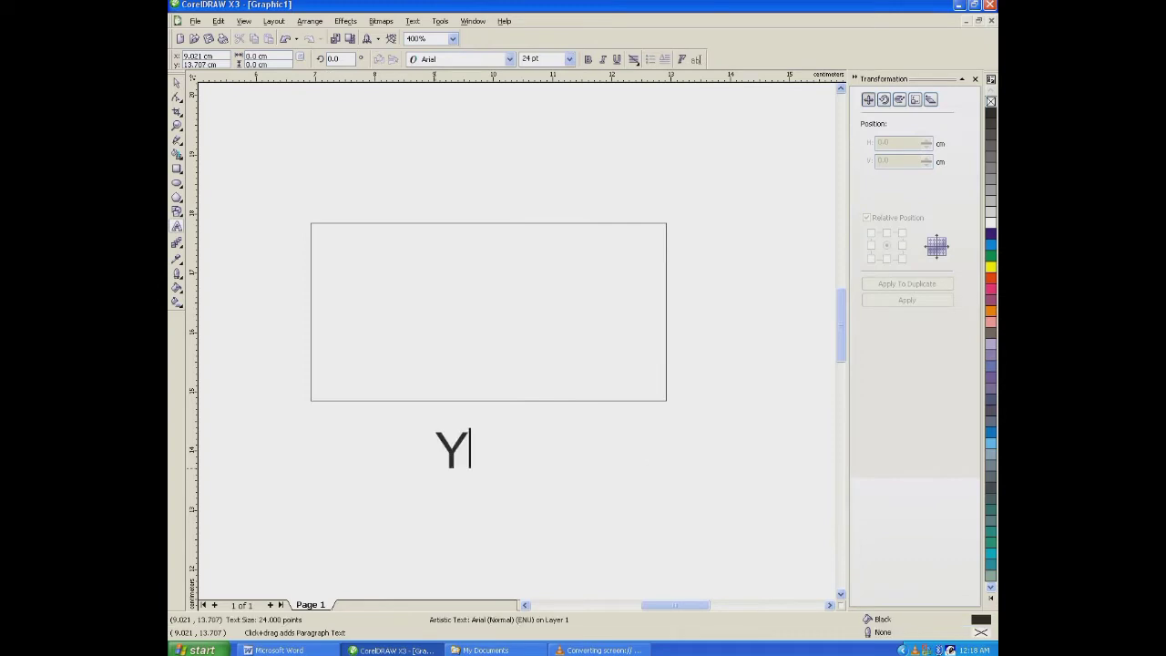
type("ola")
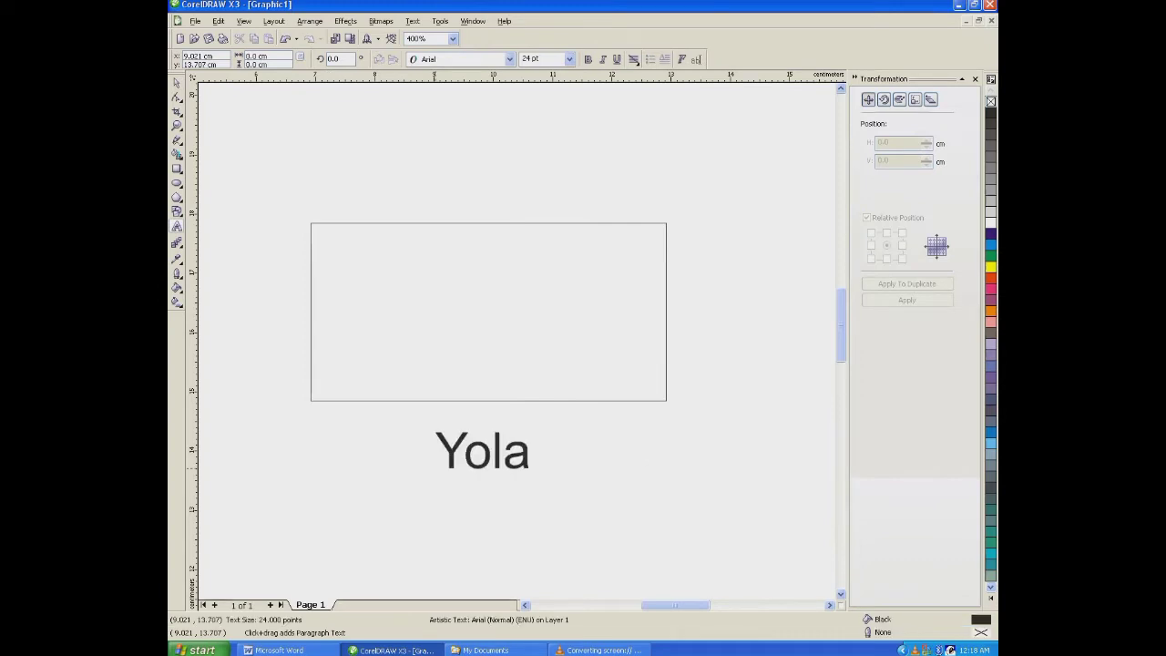
type(" Crea")
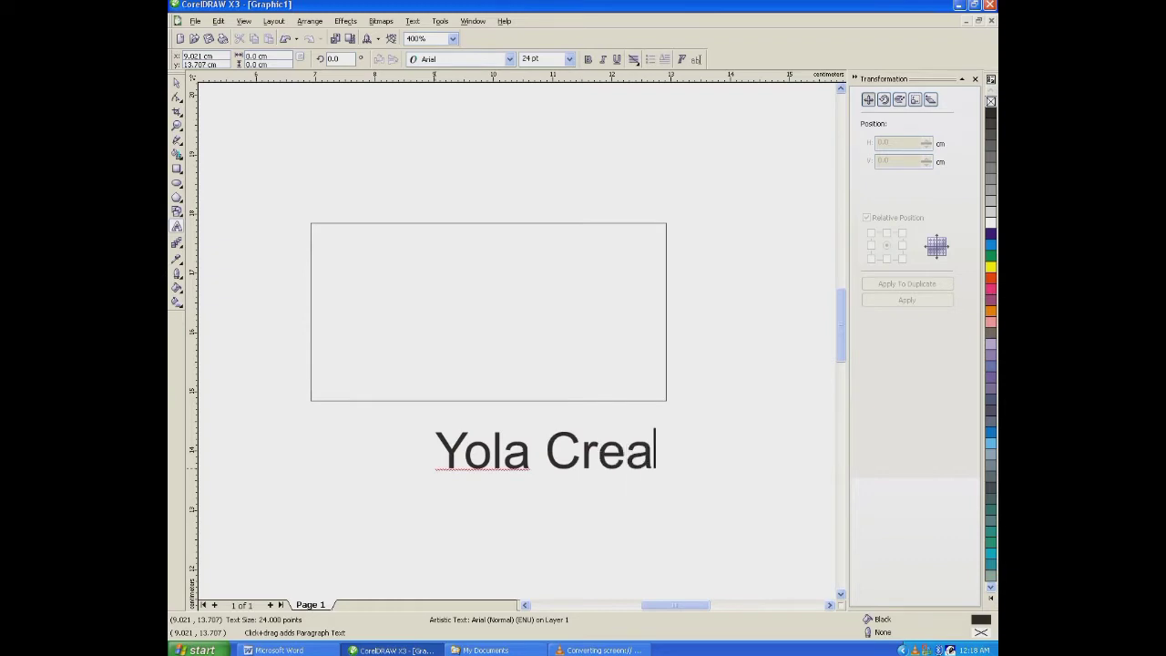
type("tiv")
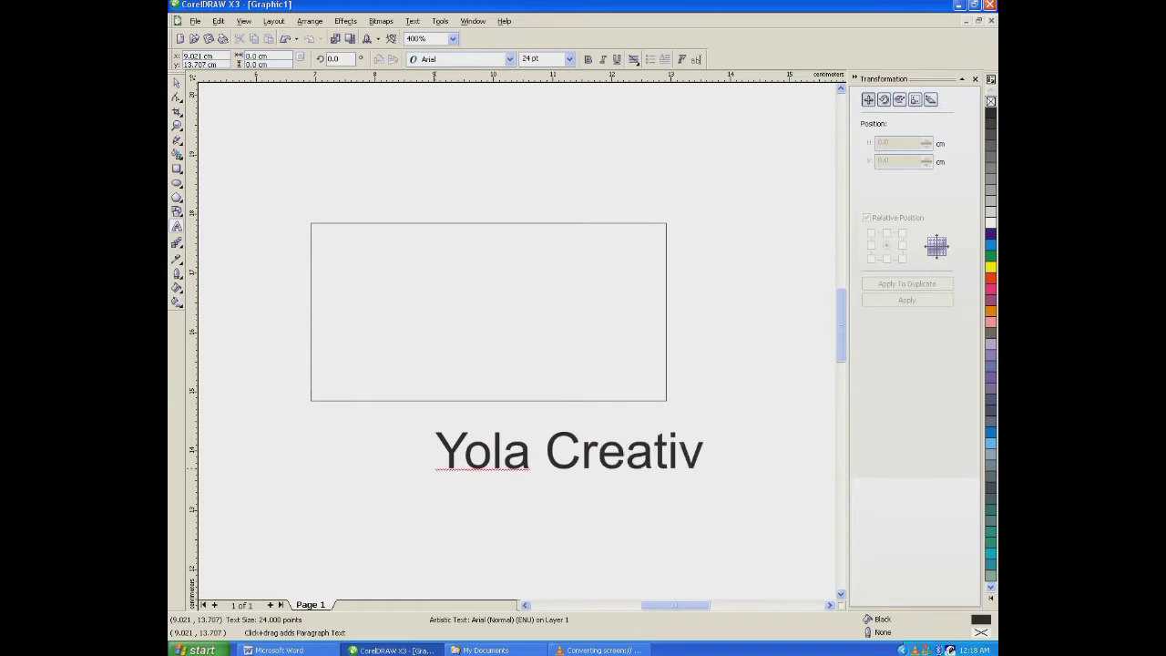
type("ity")
key("ctrl+space")
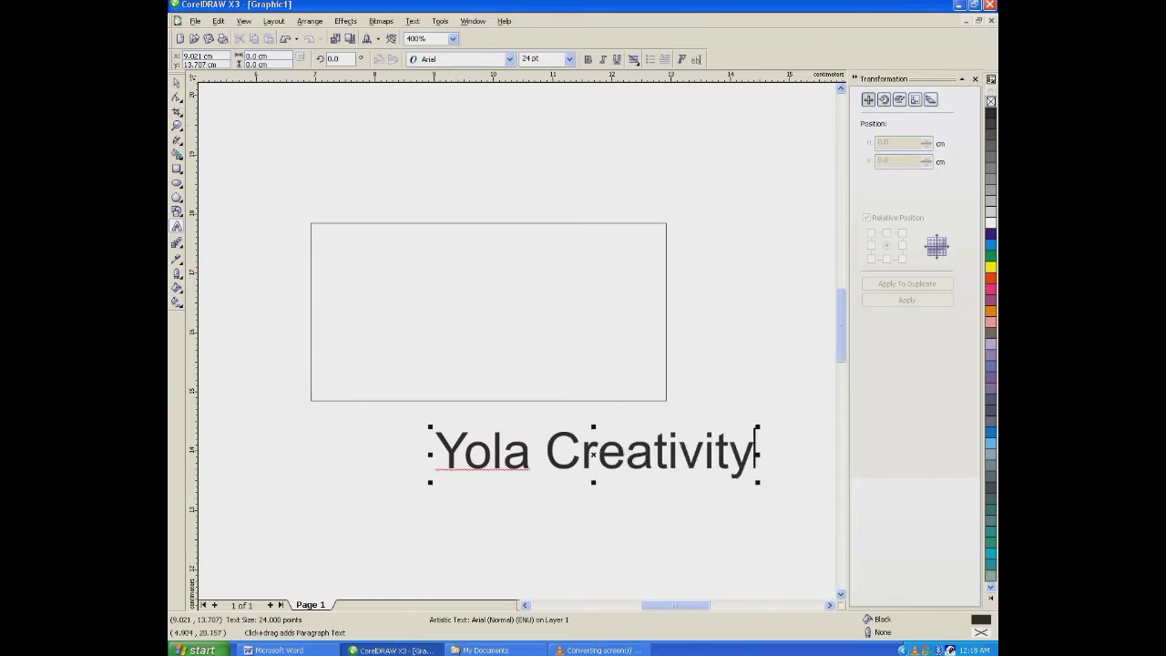
- Shrink the "Yola Creativity" text to about 3.7 cm wide and move it inside the upper part of the rectangle
left_click(177, 83)
left_click_drag(758, 426, 707, 435)
left_click_drag(590, 451, 461, 257)
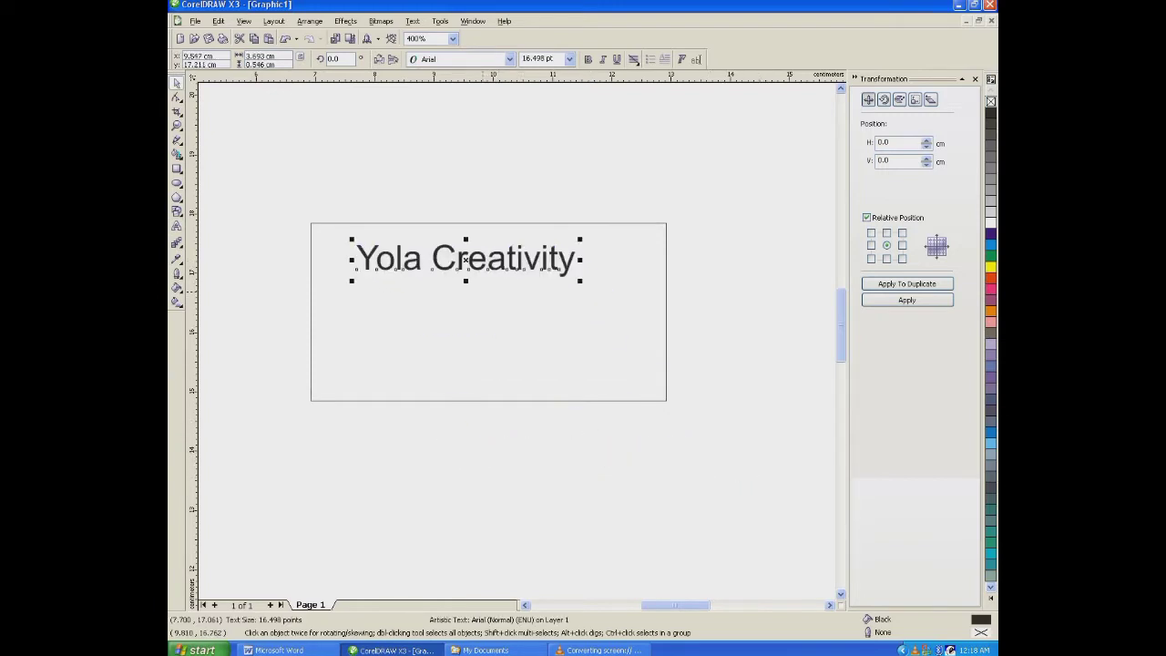
- Change the font of the "Yola Creativity" text to Arabia
left_click(510, 59)
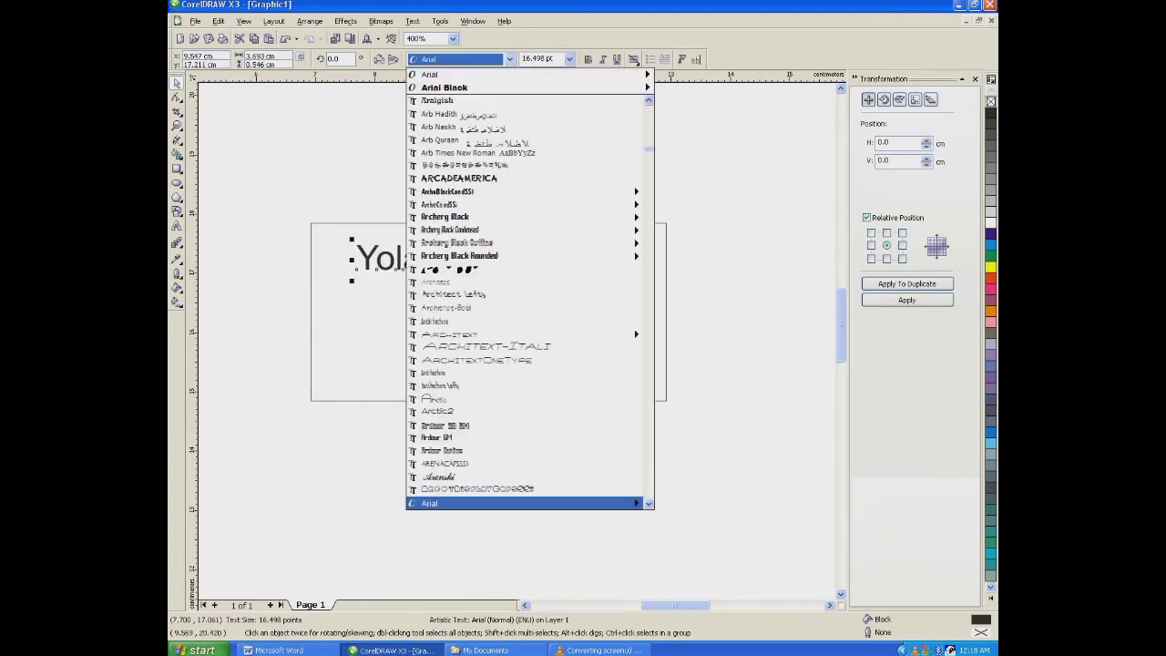
type("Ara")
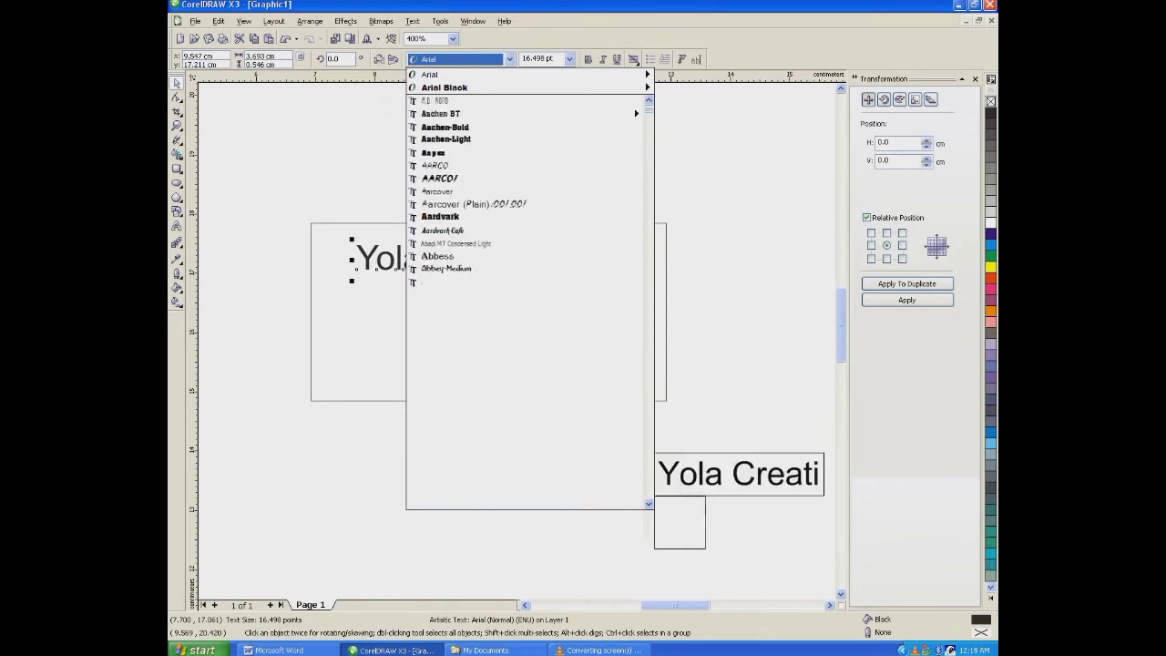
type("bia")
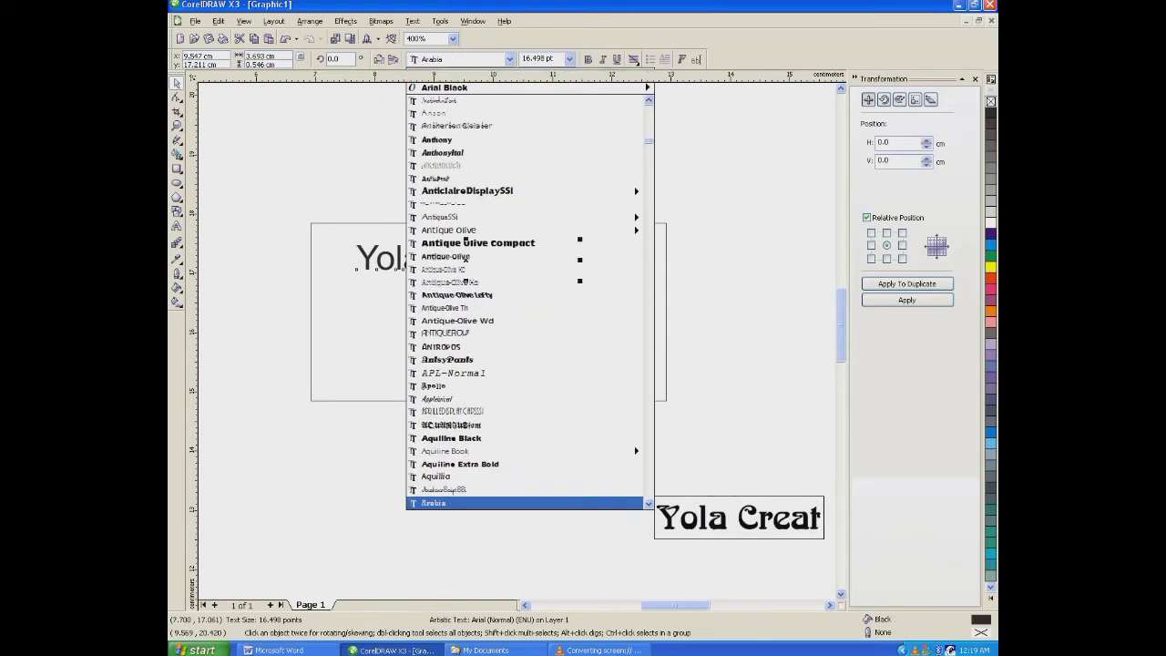
key("Return")
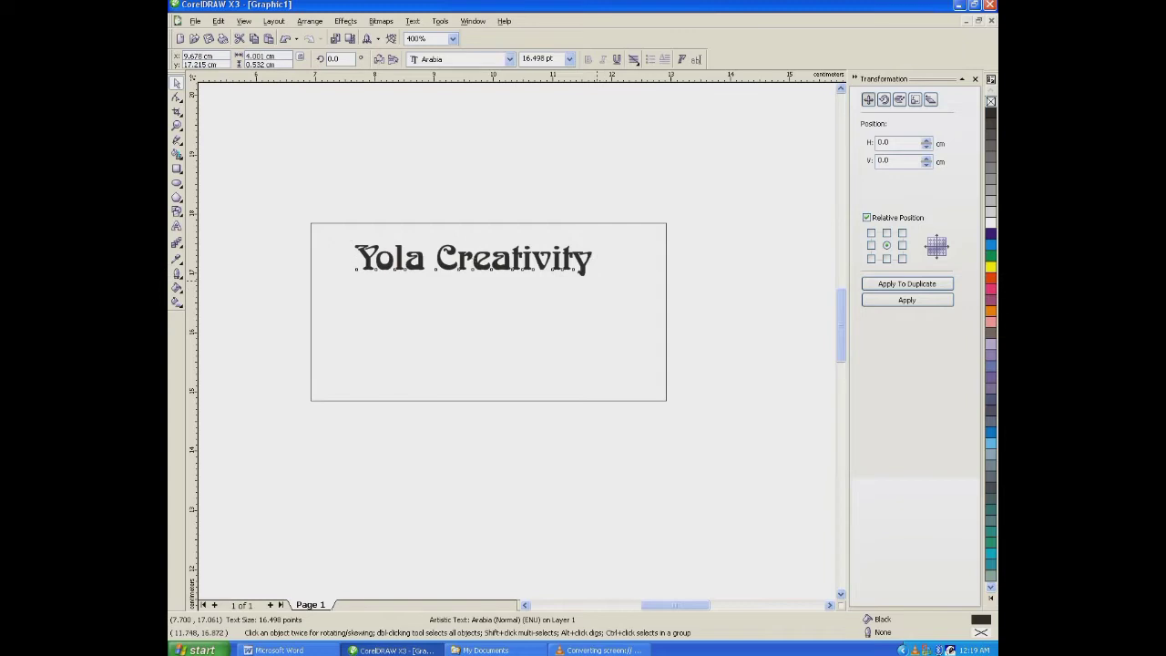
- Enlarge the "Yola Creativity" text to about 5 cm wide and center it horizontally on the rectangle
left_click_drag(596, 280, 653, 287)
left_click(629, 223, "shift")
key("c")
left_click(611, 178)
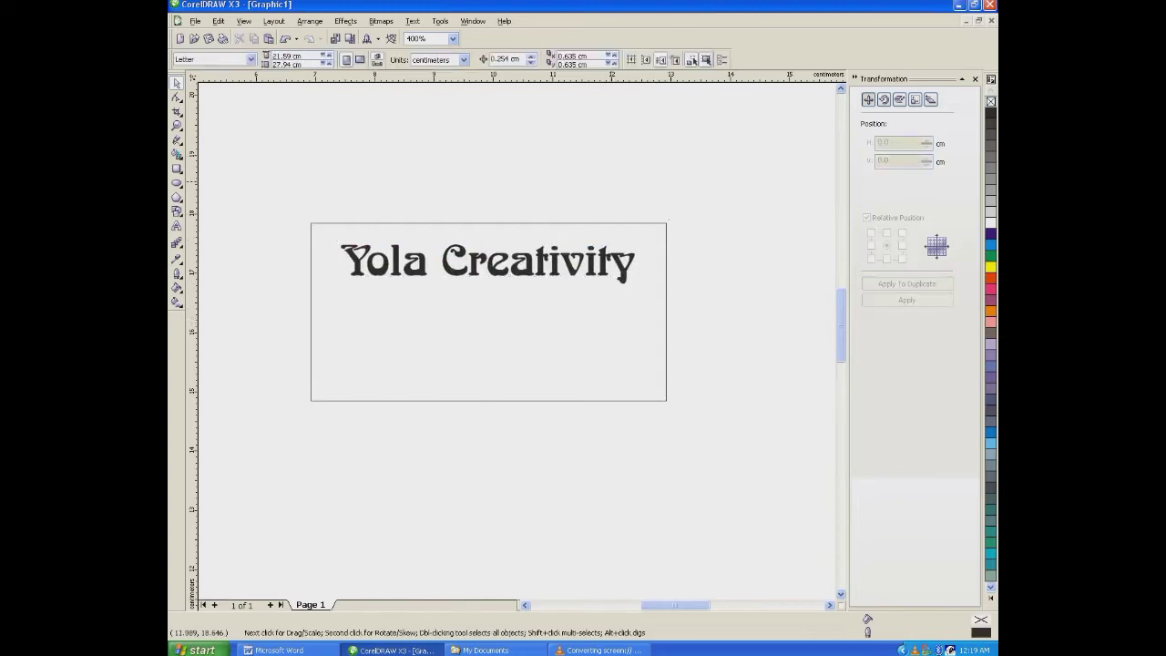
- Set only the word "Creativity" to the WaifSSi font at 16 pt
left_click(177, 226)
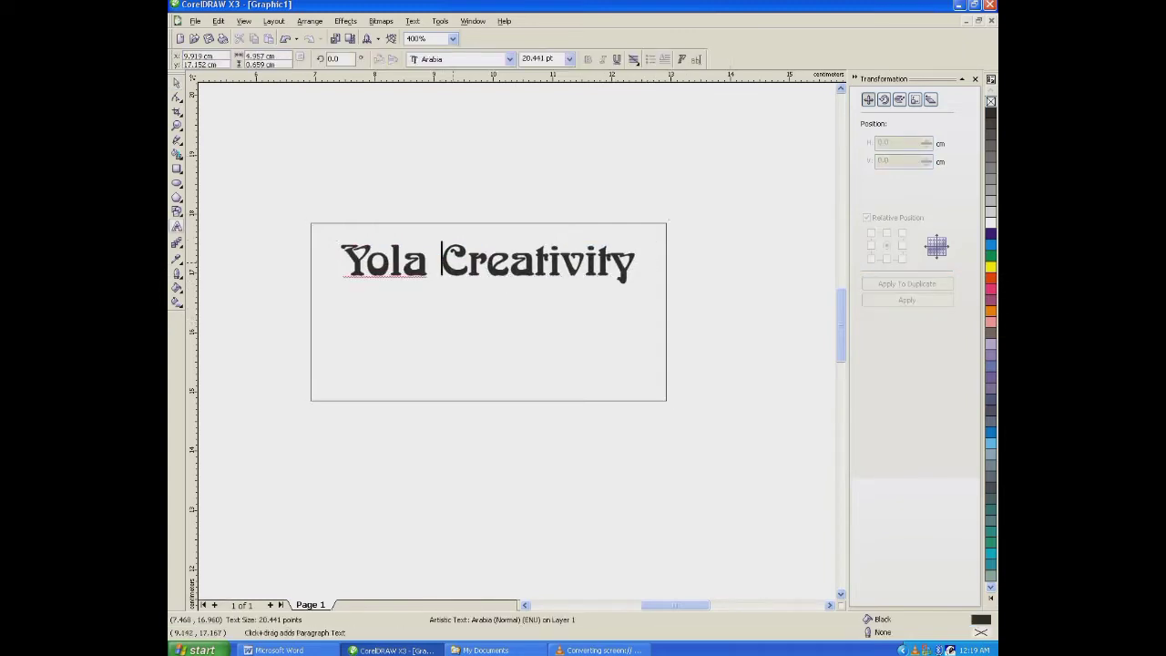
double_click(489, 263)
left_click(509, 59)
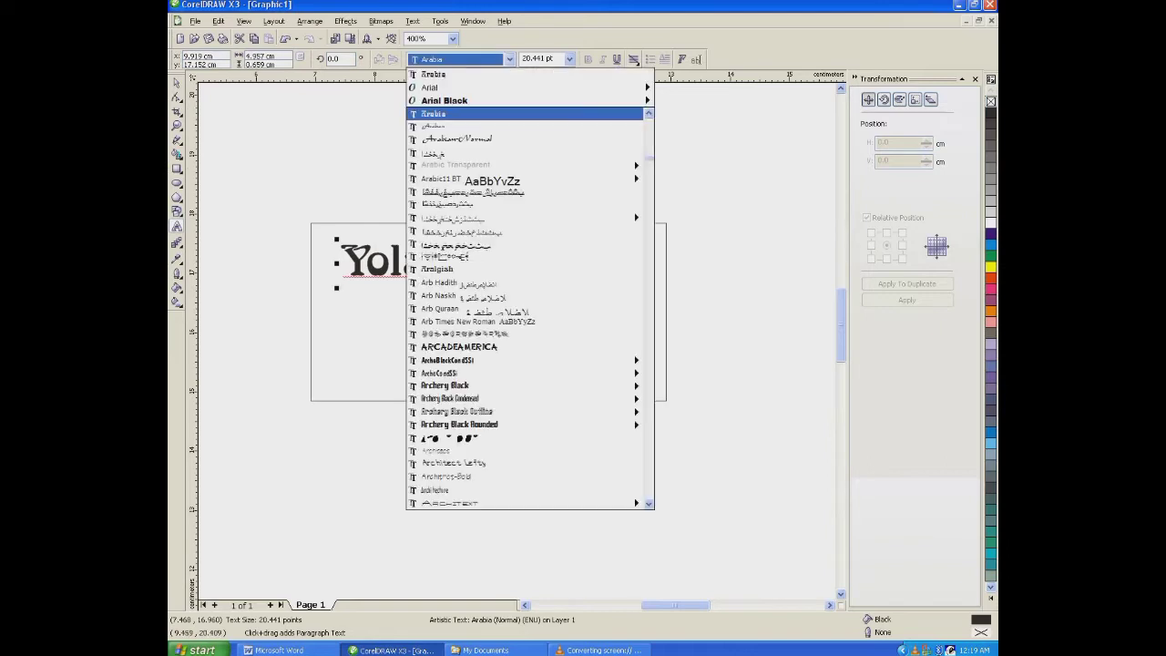
type("WaifSSi")
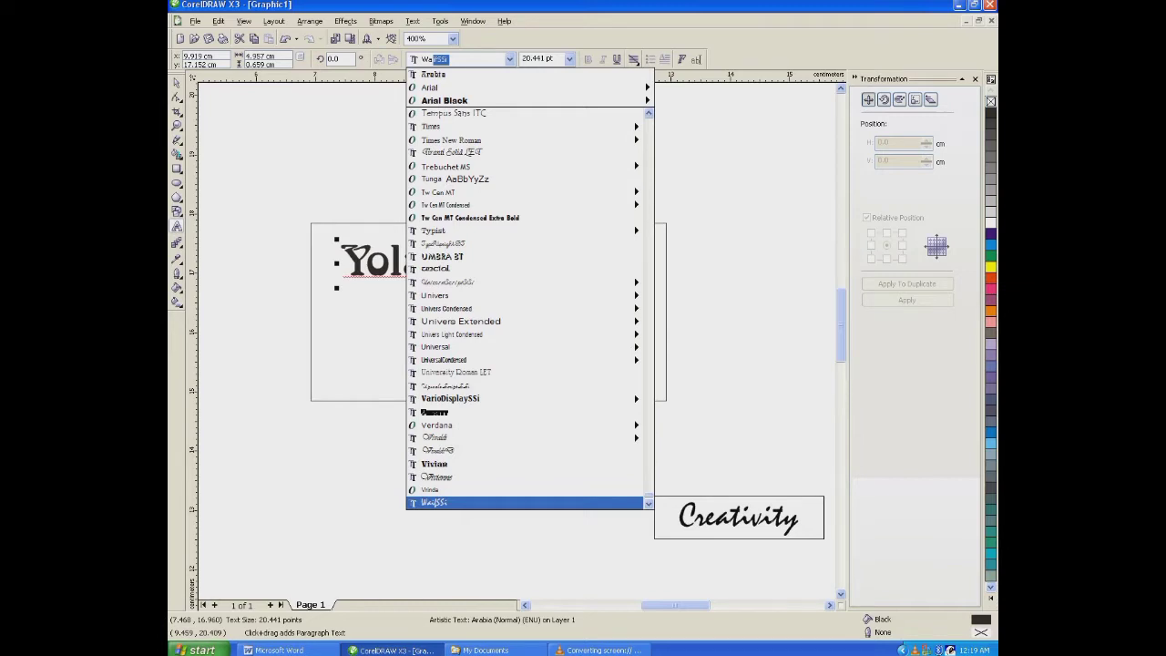
key("Return")
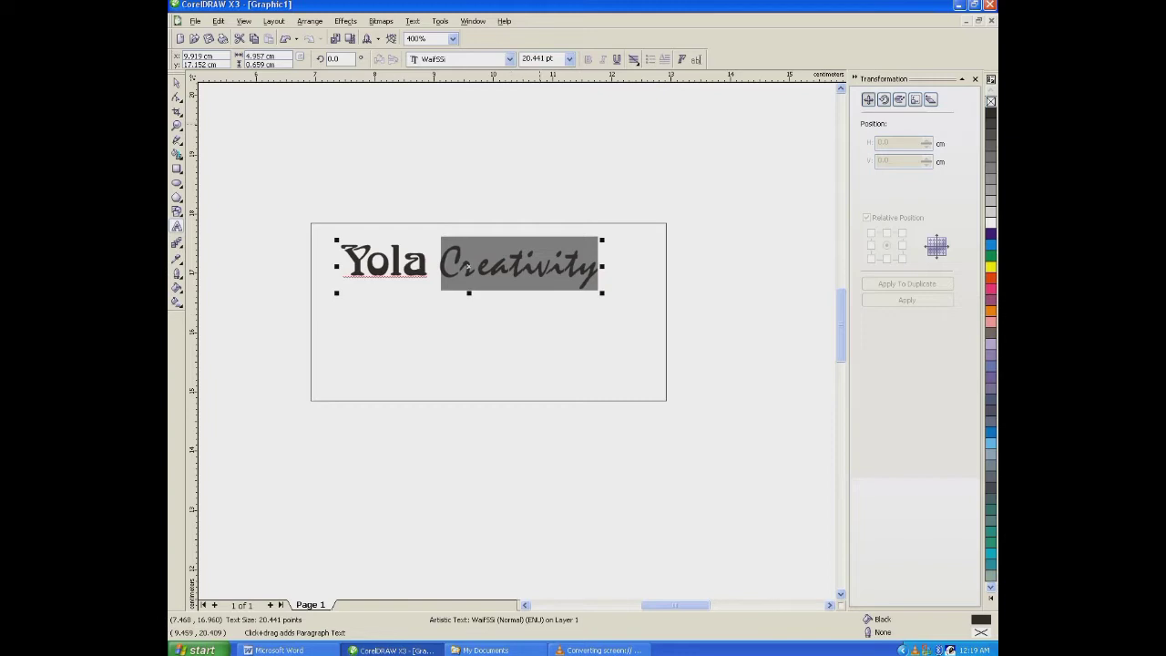
left_click(570, 59)
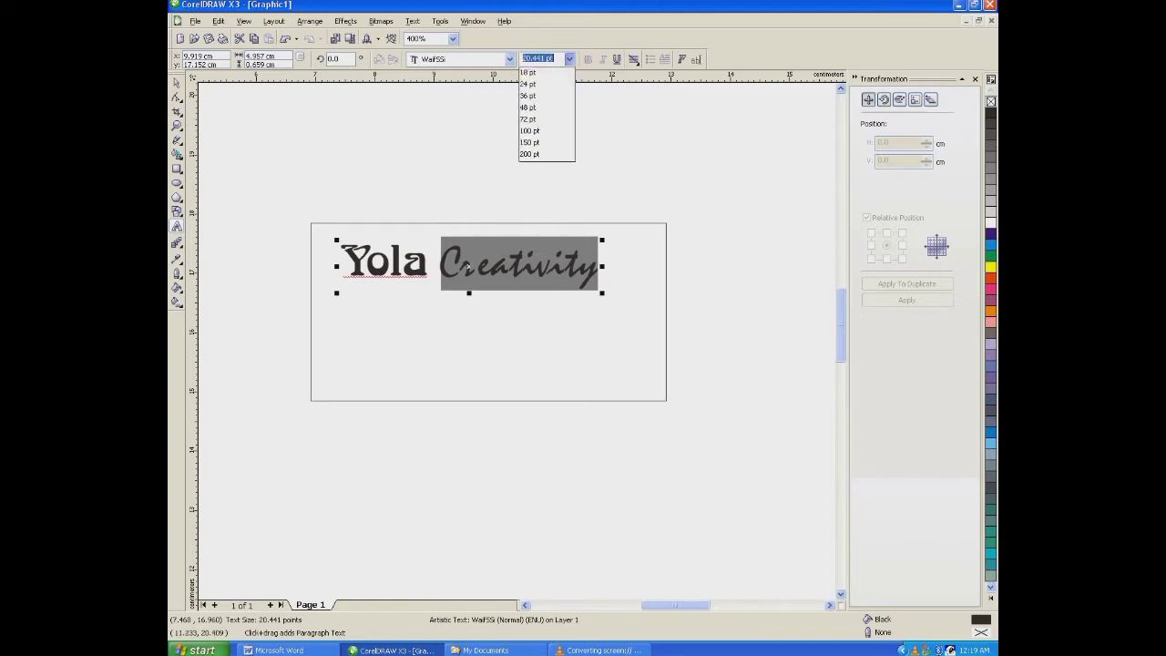
left_click(548, 168)
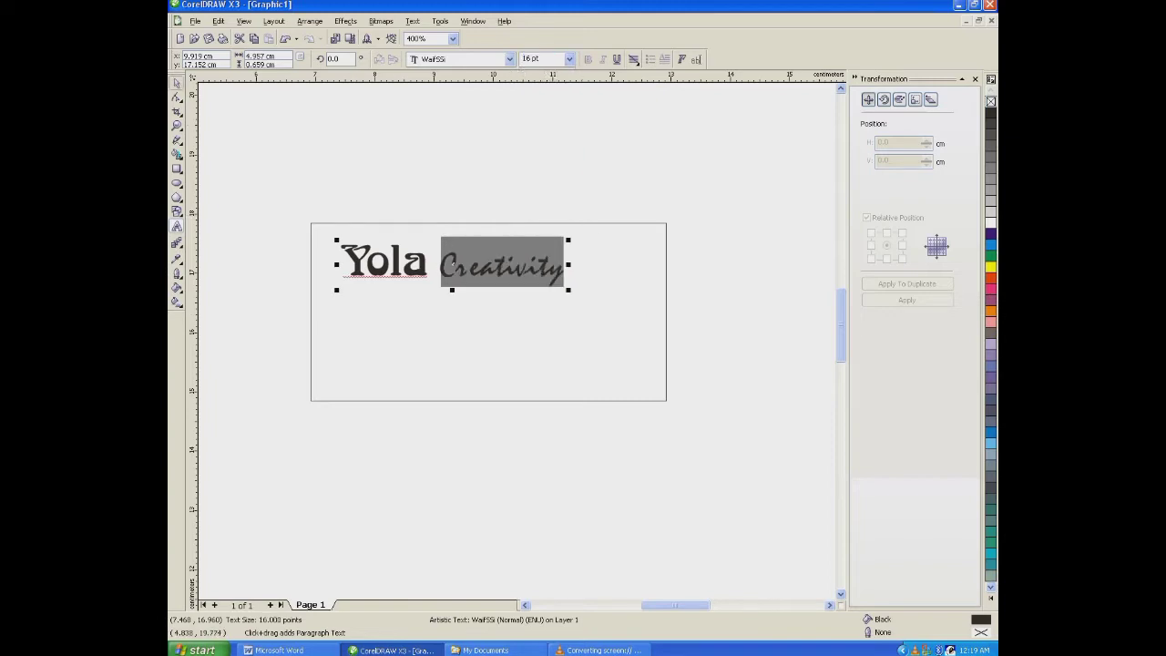
- Enlarge the whole "Yola Creativity" text to about 5.2 cm wide and center it horizontally on the rectangle again
left_click(177, 83)
left_click_drag(568, 289, 654, 309)
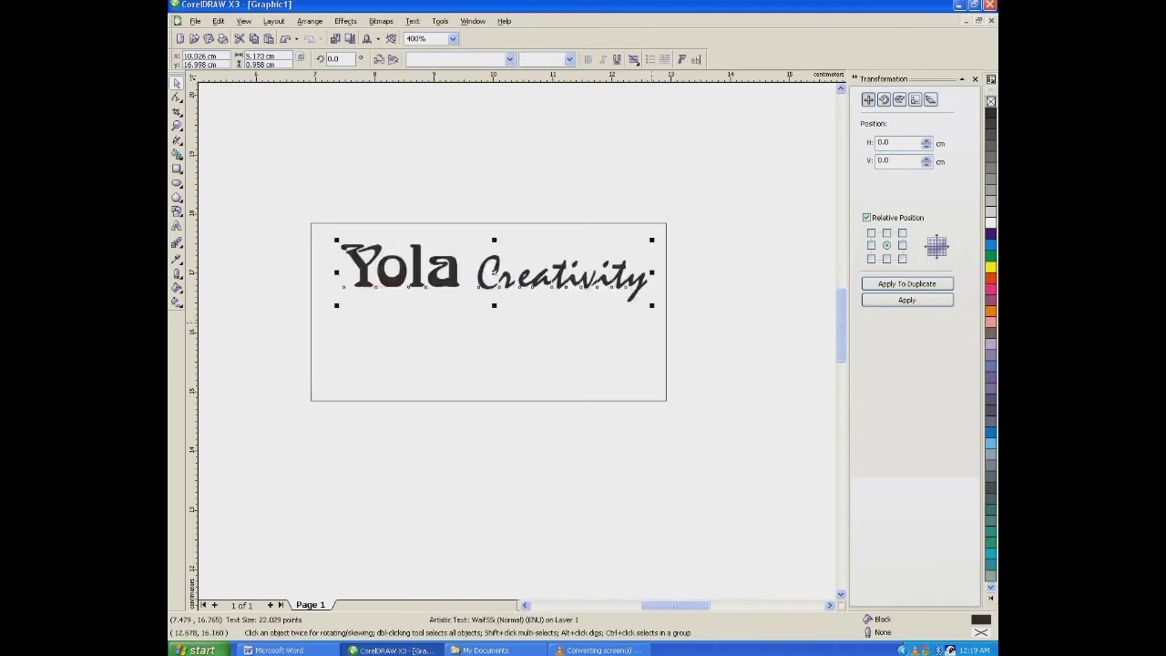
key("ctrl+a")
key("c")
key("Escape")
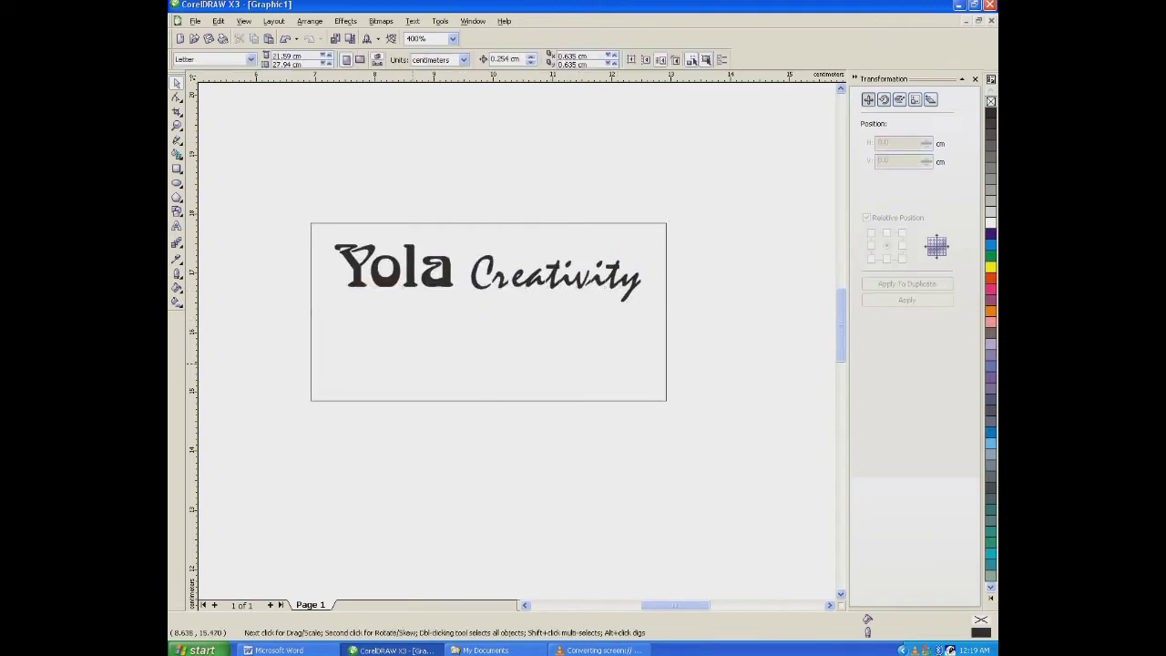
- Add a new text line reading "Melayani : Percetakan Undangan" below the stamp rectangle
left_click(177, 226)
left_click(434, 457)
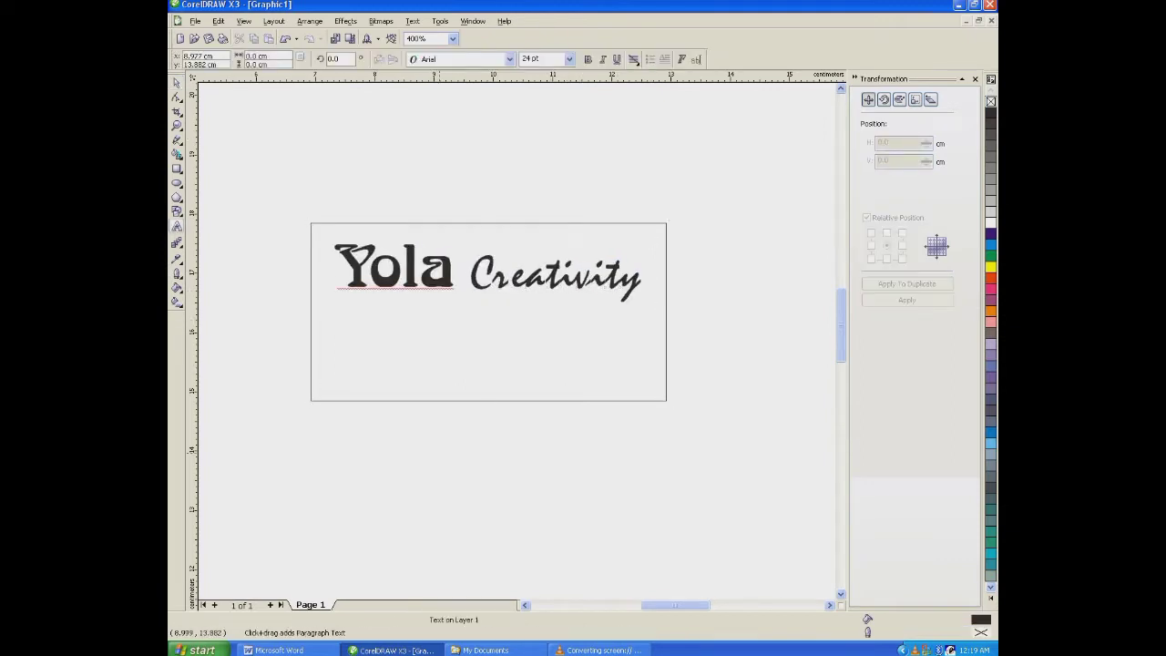
type("Mel")
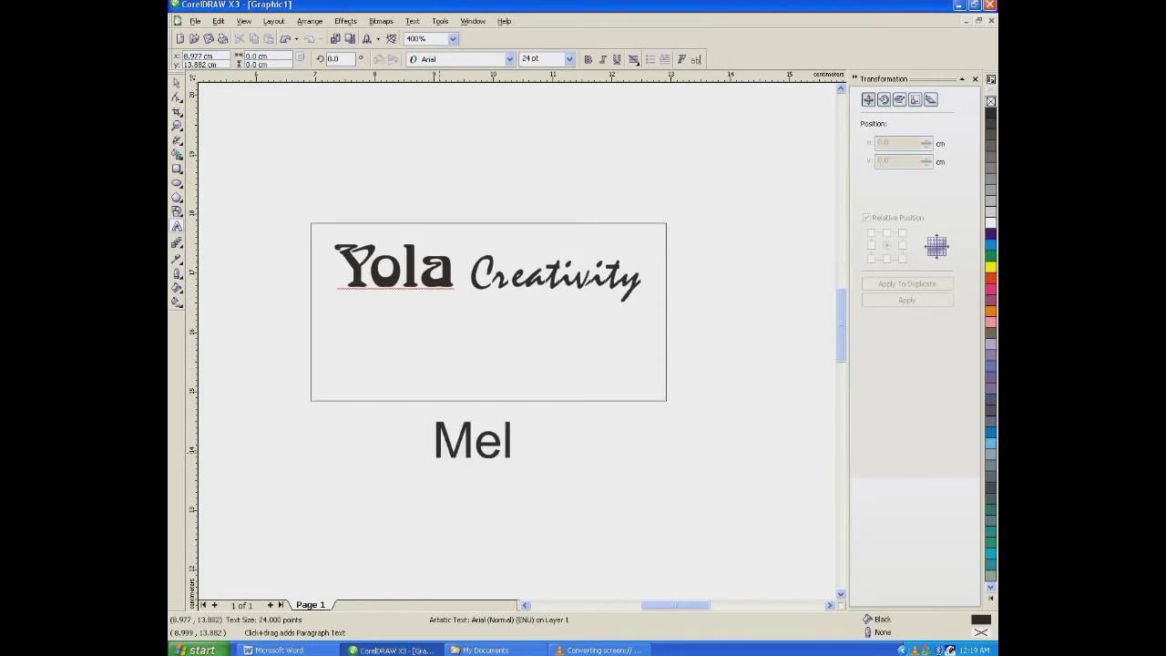
type("ayani : ")
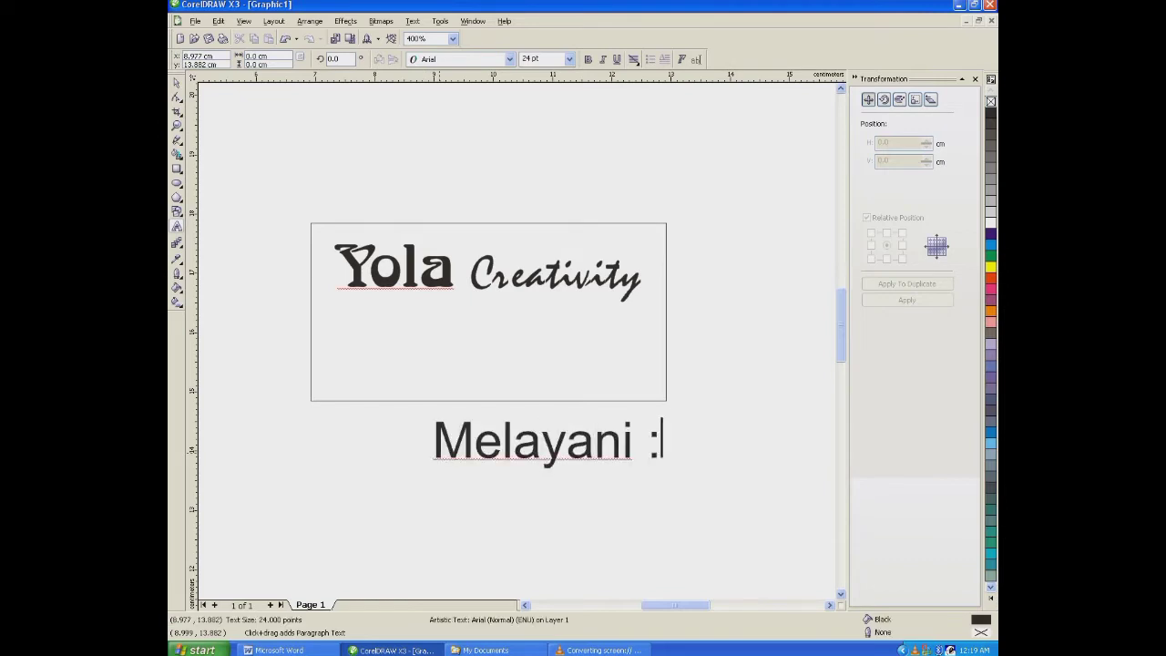
type("Per")
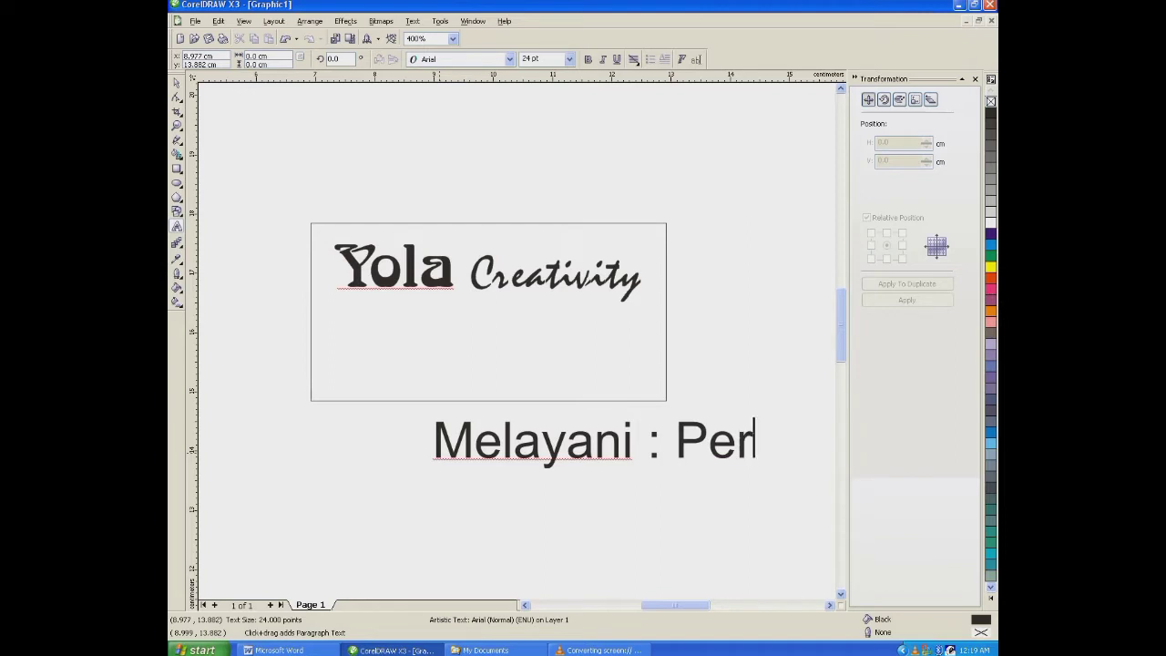
type("ceta")
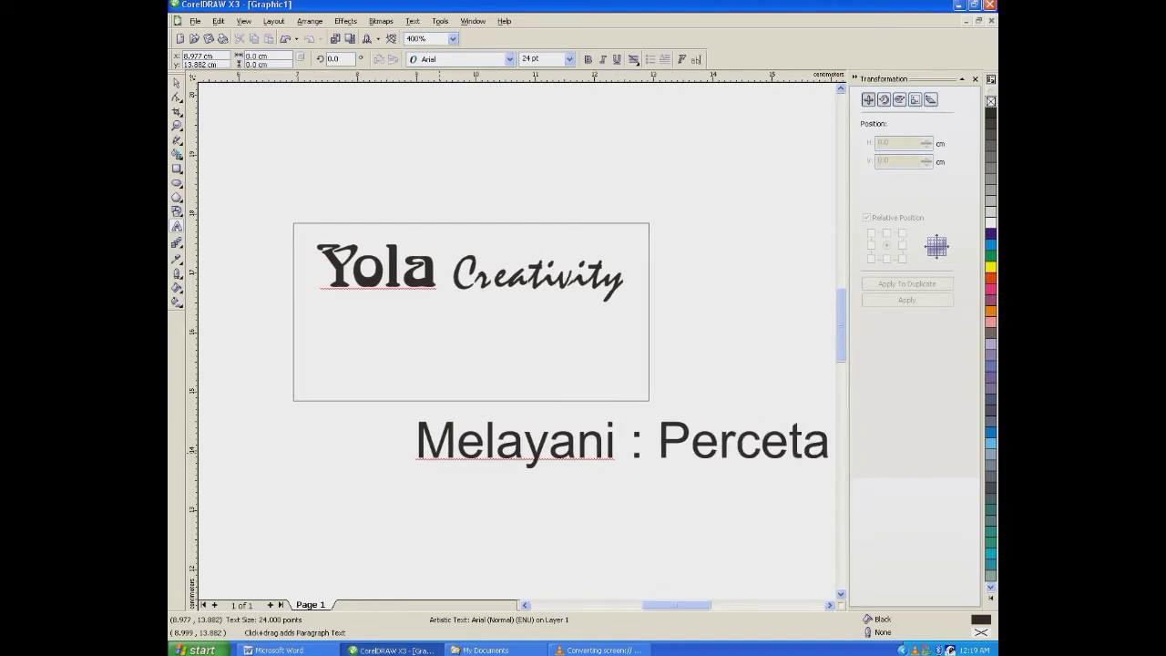
type("kan d")
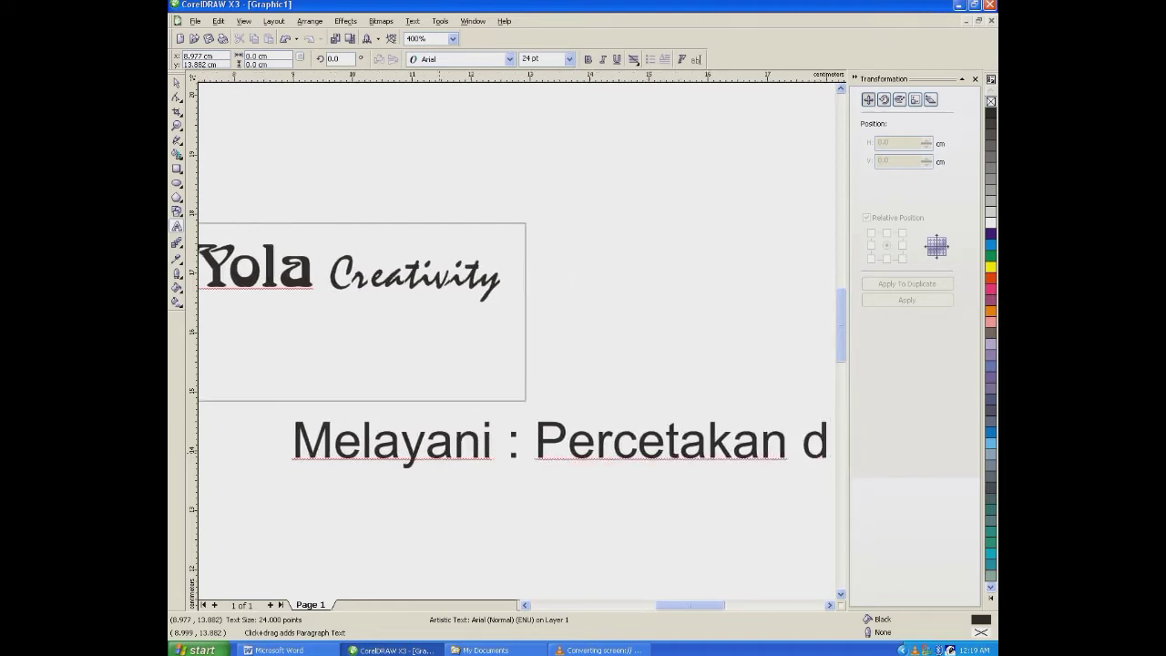
type("an Jasa")
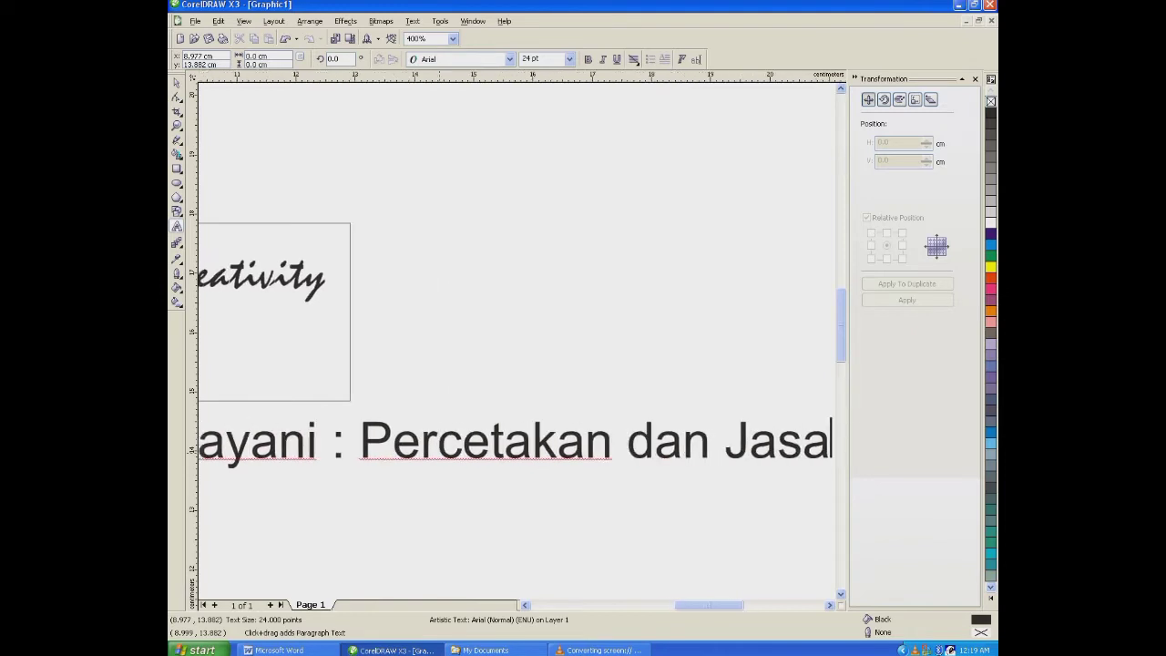
key("BackSpace")
key("BackSpace")
key("BackSpace")
key("BackSpace")
key("BackSpace")
key("BackSpace")
key("BackSpace")
key("BackSpace")
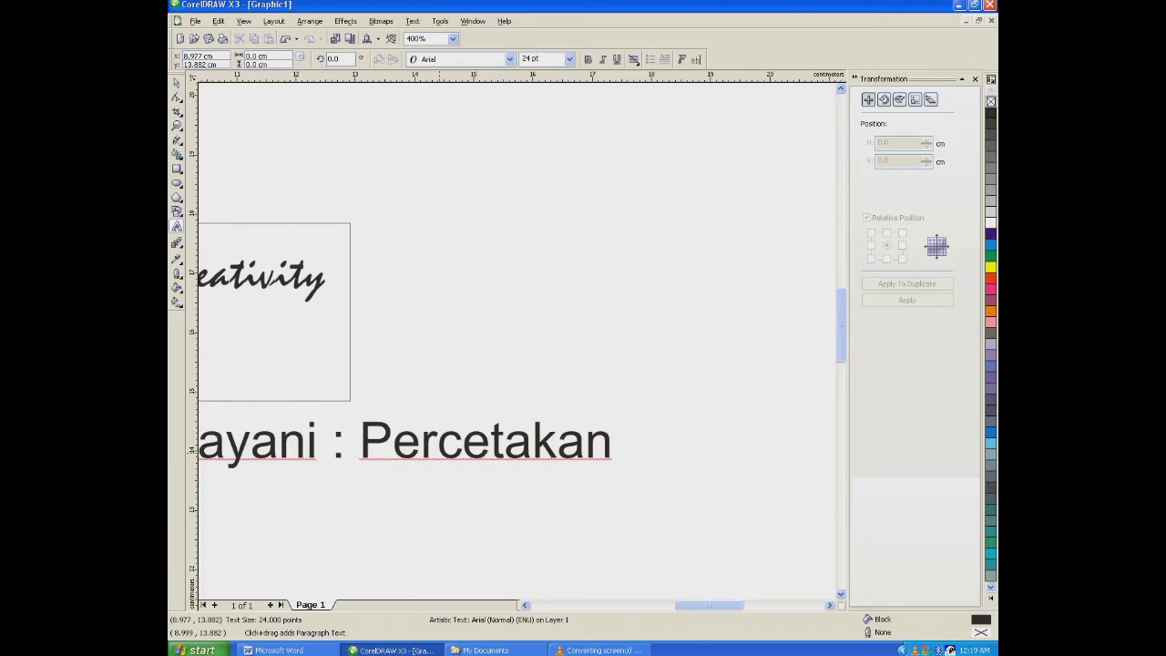
type("Undangan ")
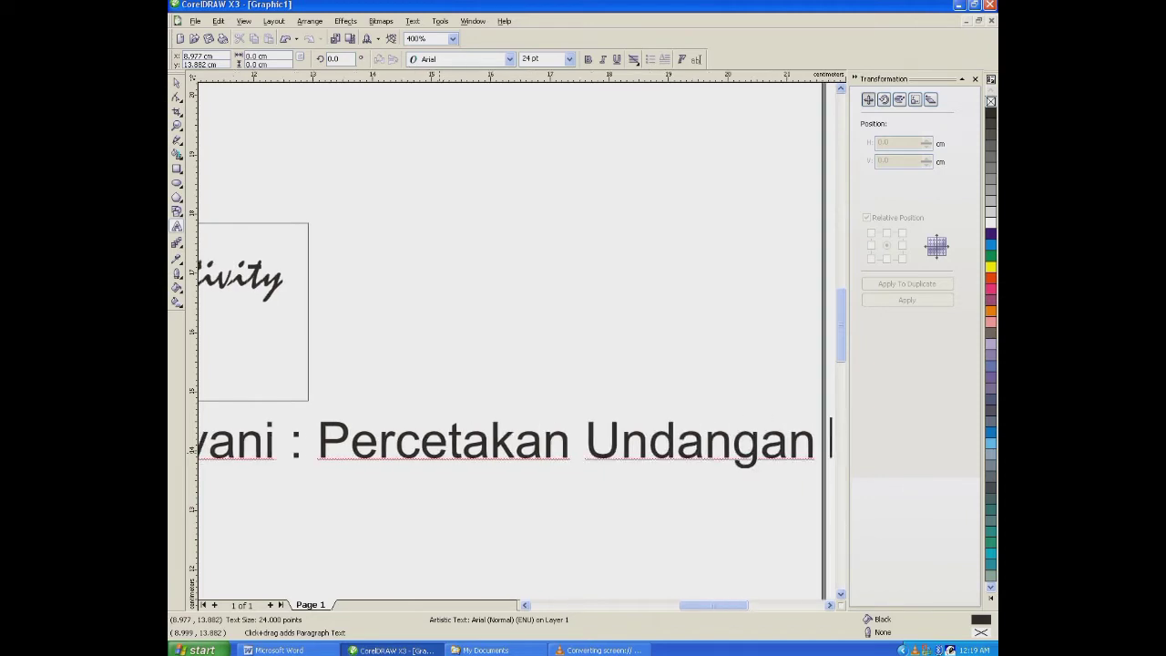
type(", Pem")
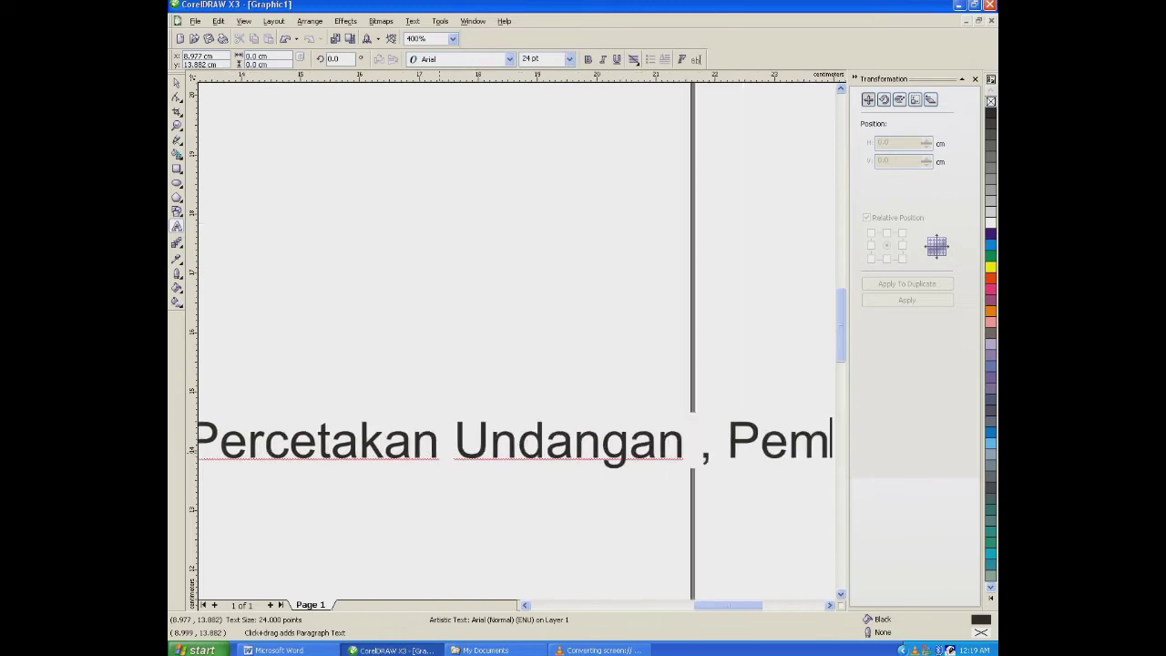
type("buatan")
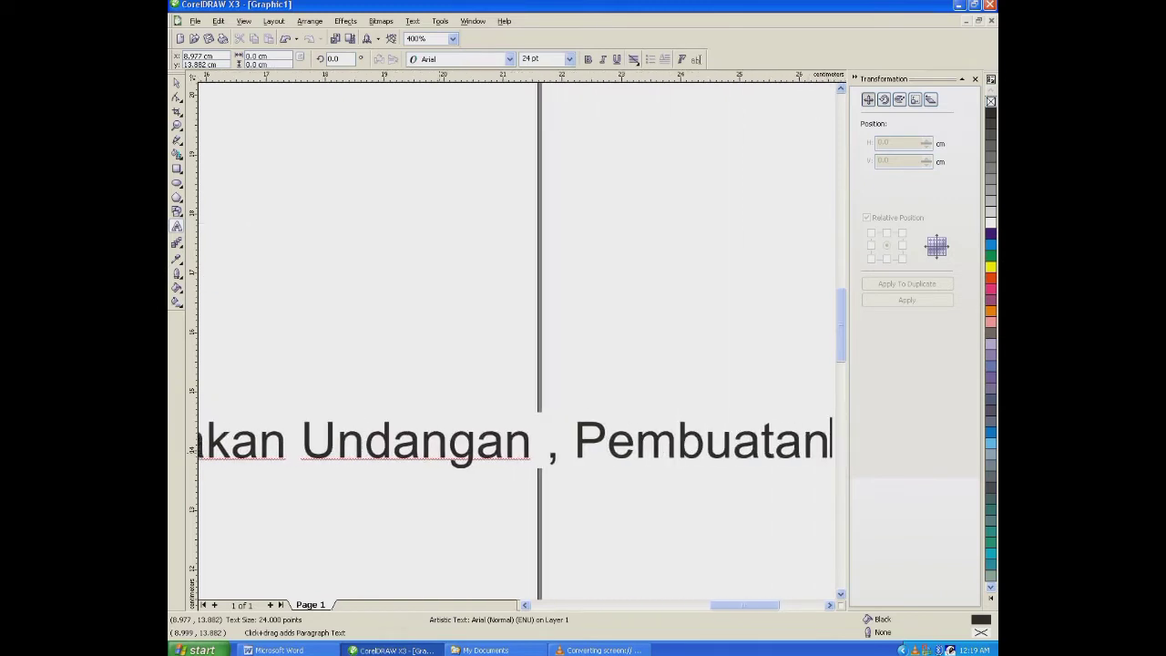
type(" Ste,p")
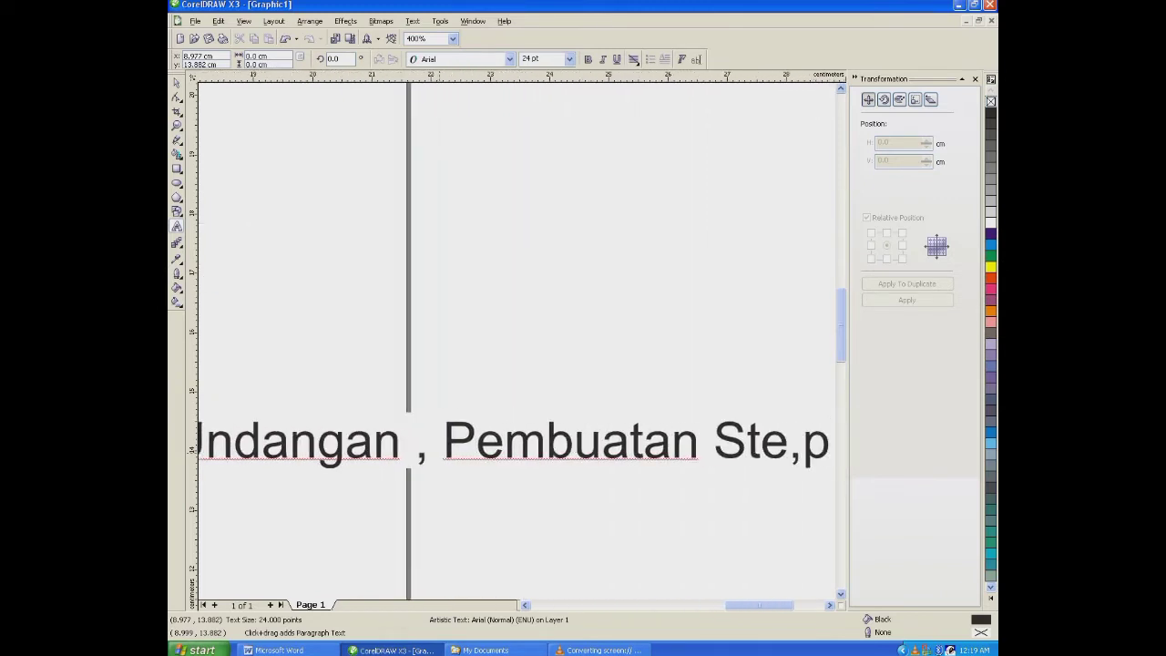
- Extend the services line with ", Pembuatan Stempel, Jasa Edit"
key("BackSpace")
key("BackSpace")
type("mpel")
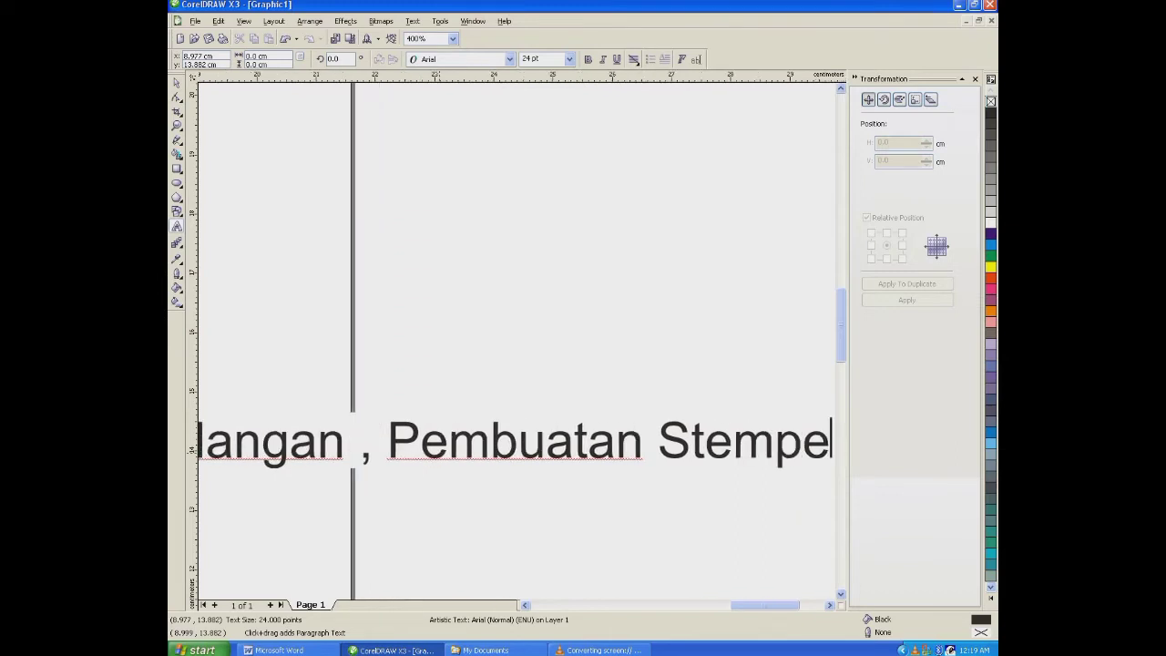
type(", Jasa")
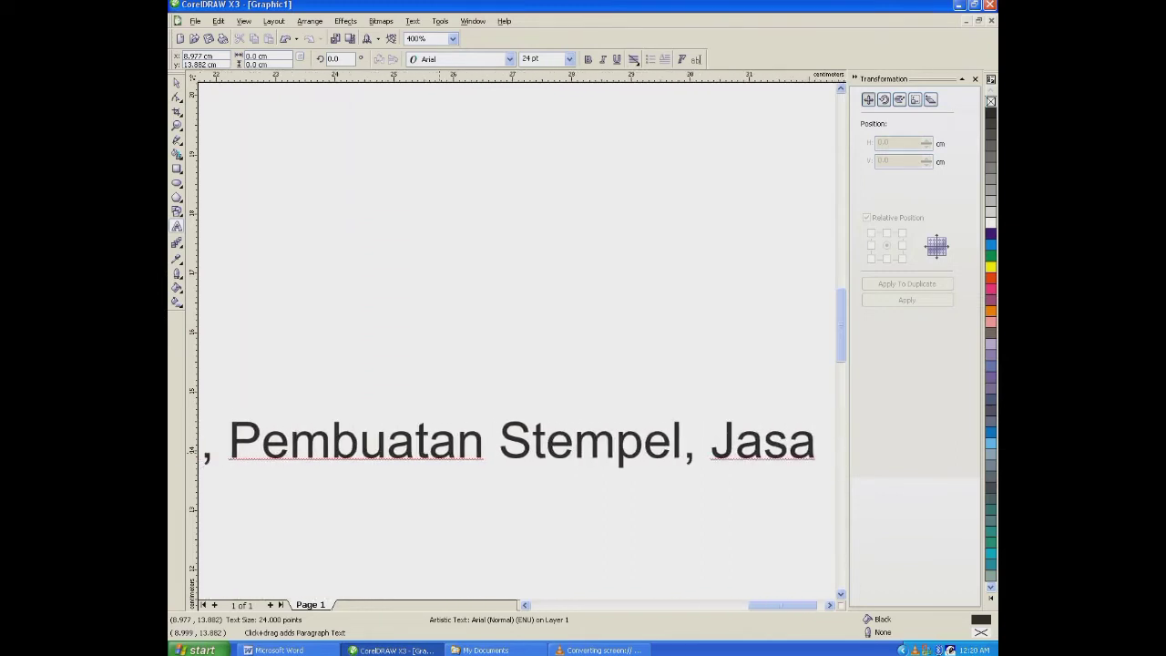
type(" Edit")
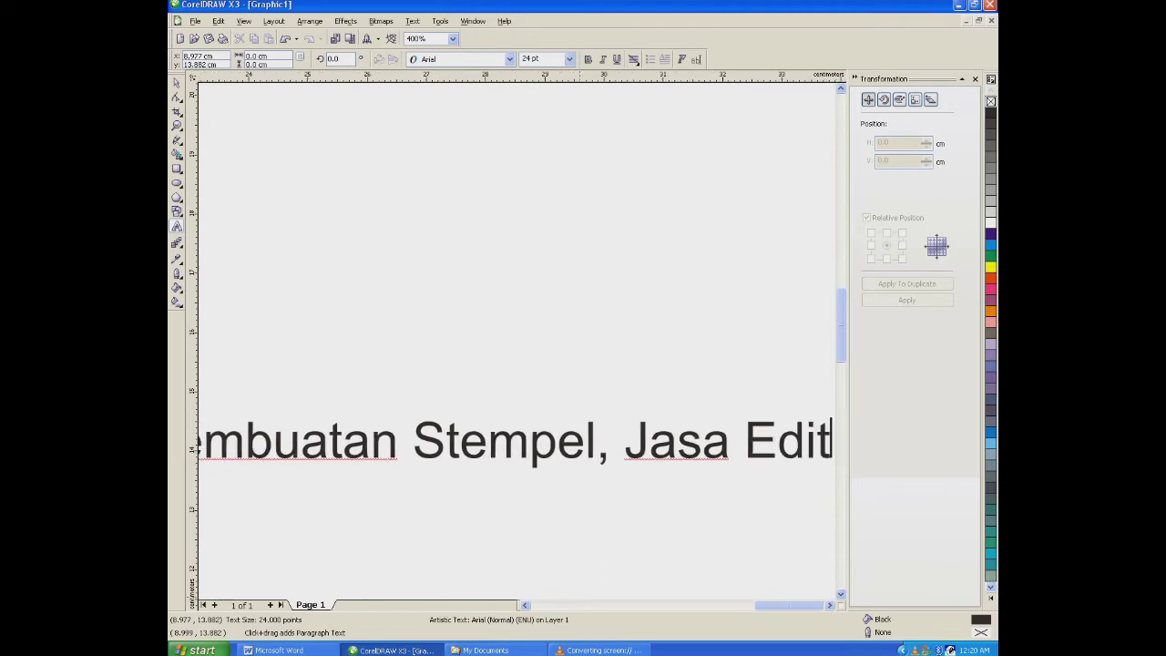
- Center-align the services text and set its font size to 9 pt
scroll(530, 437, "down", 2)
left_click(176, 83)
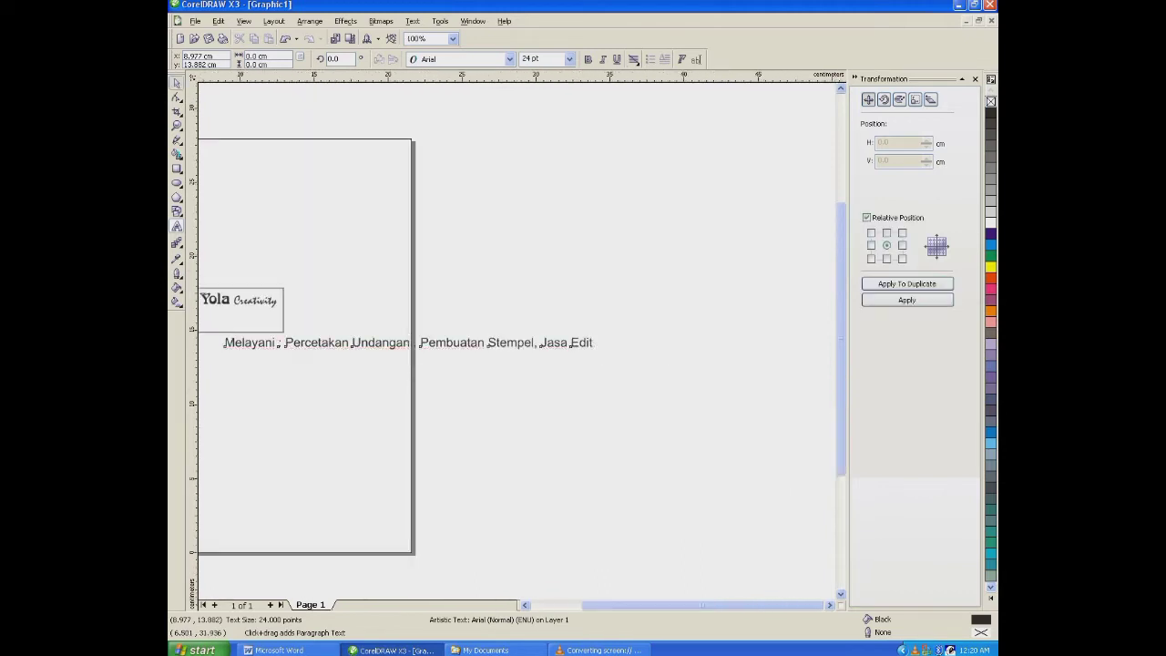
left_click(633, 60)
left_click(652, 100)
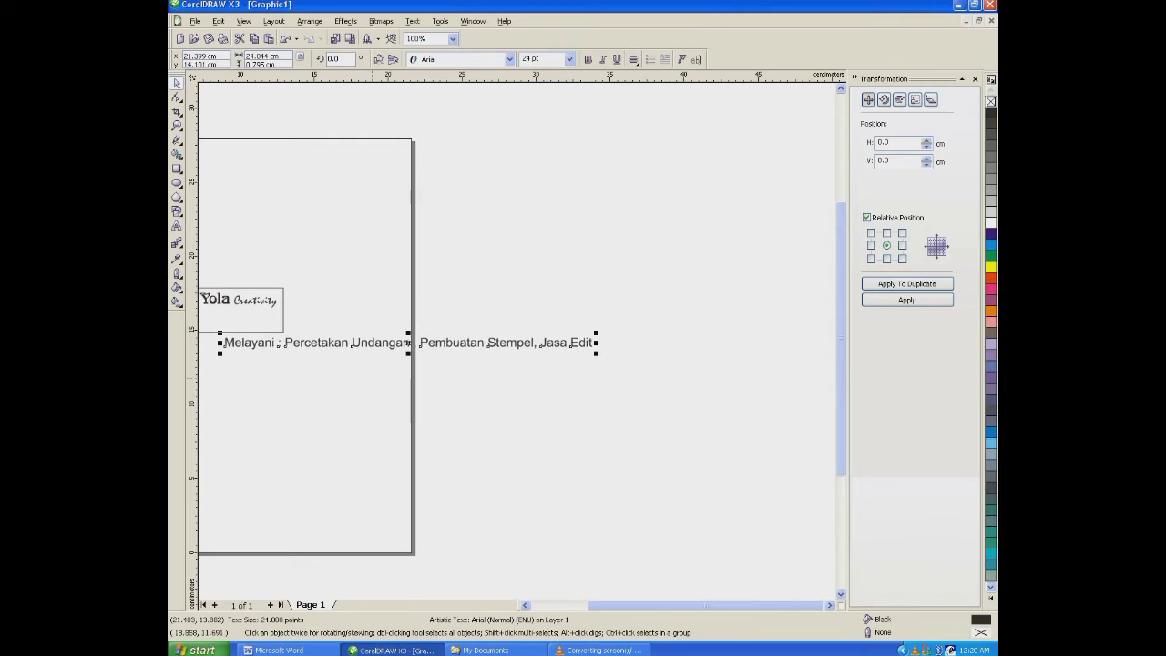
left_click(569, 59)
left_click(546, 110)
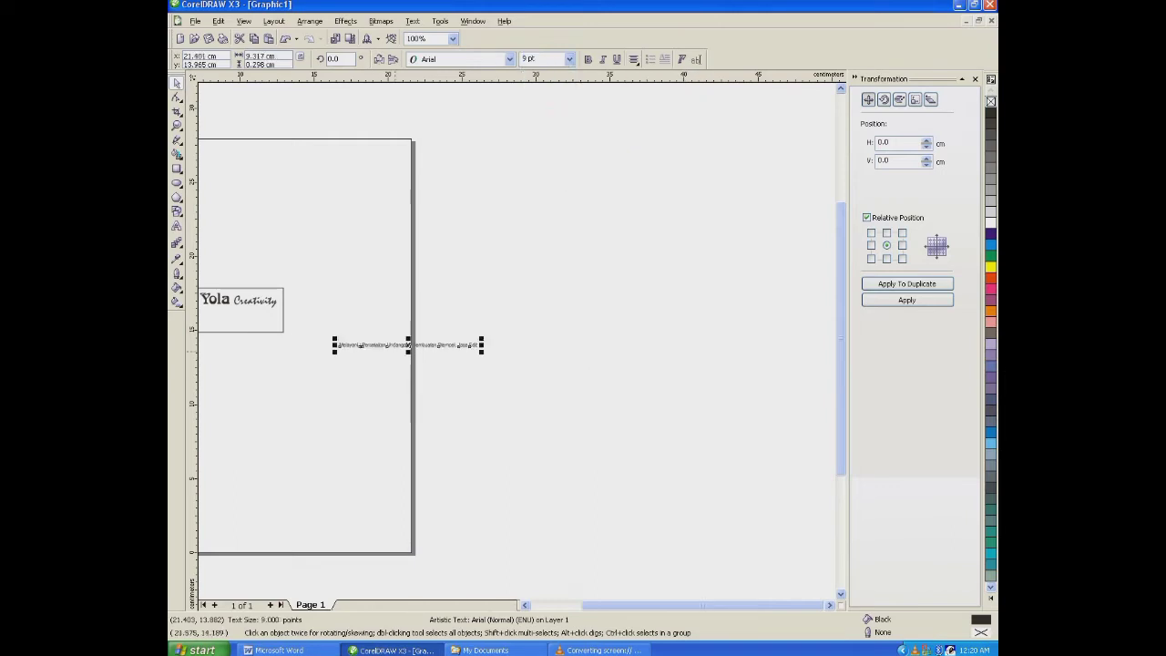
- Move the services text directly below "Yola Creativity" and break it into a second line before "Pembuatan Stempel"
scroll(337, 369, "up", 1)
left_click_drag(638, 293, 352, 225)
scroll(349, 231, "up", 1)
scroll(679, 393, "down", 1)
scroll(473, 326, "up", 1)
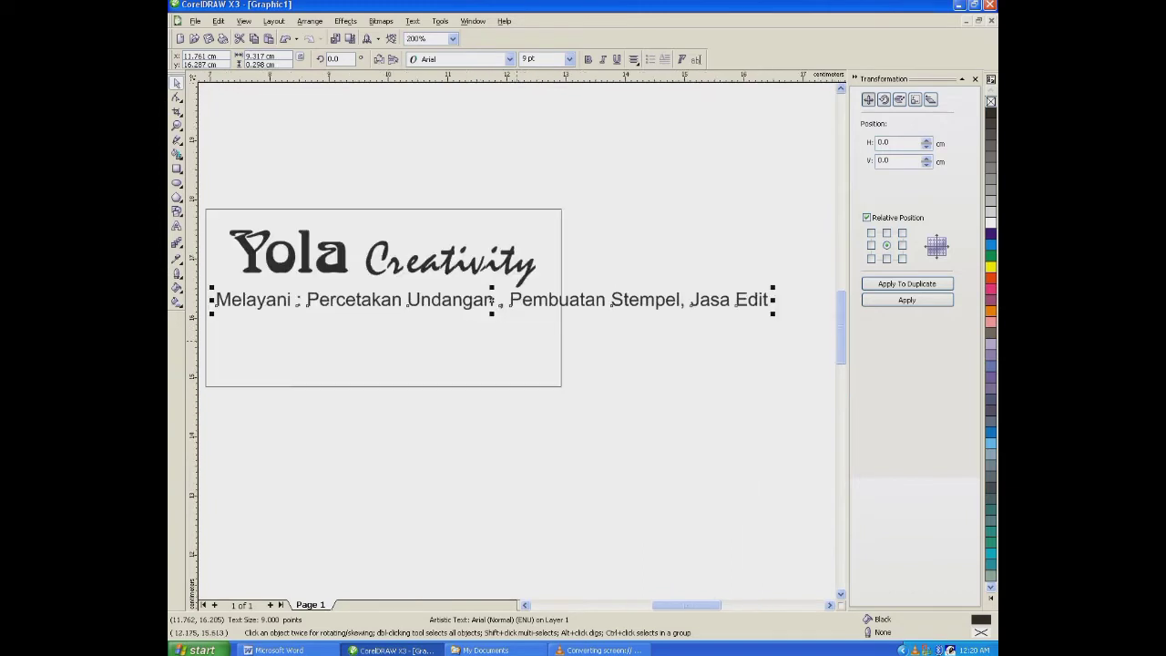
left_click(177, 225)
left_click(511, 299)
key("Return")
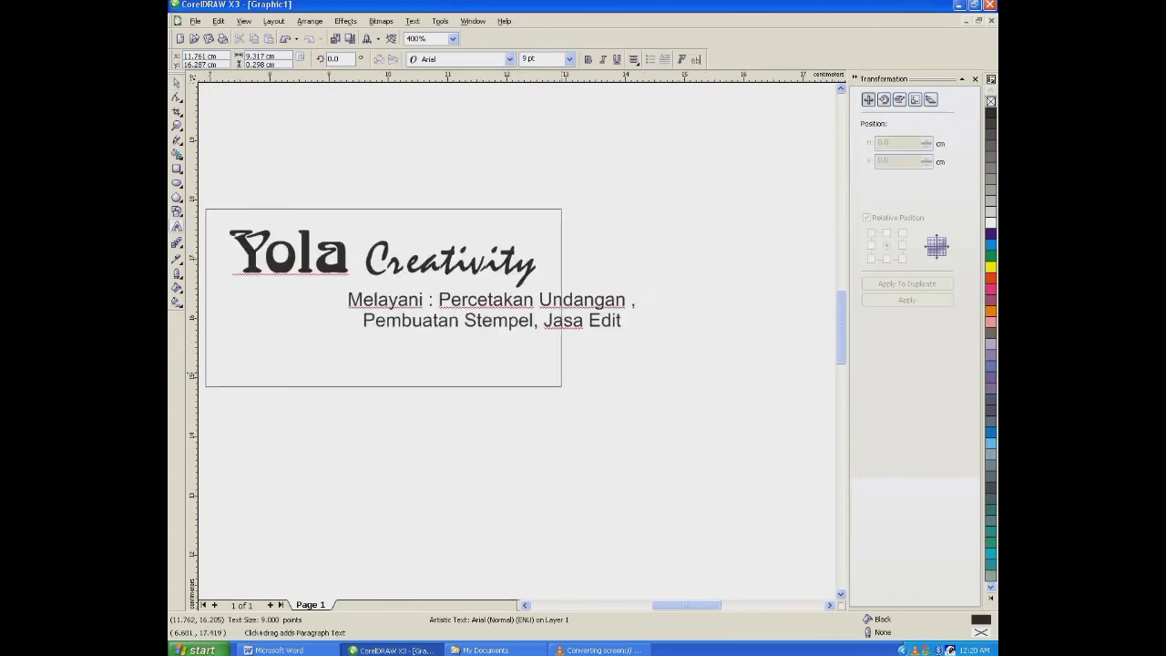
- Replace "Jasa Edit" on the second services line with "Pembuatan Nota,"
left_click_drag(545, 321, 654, 322)
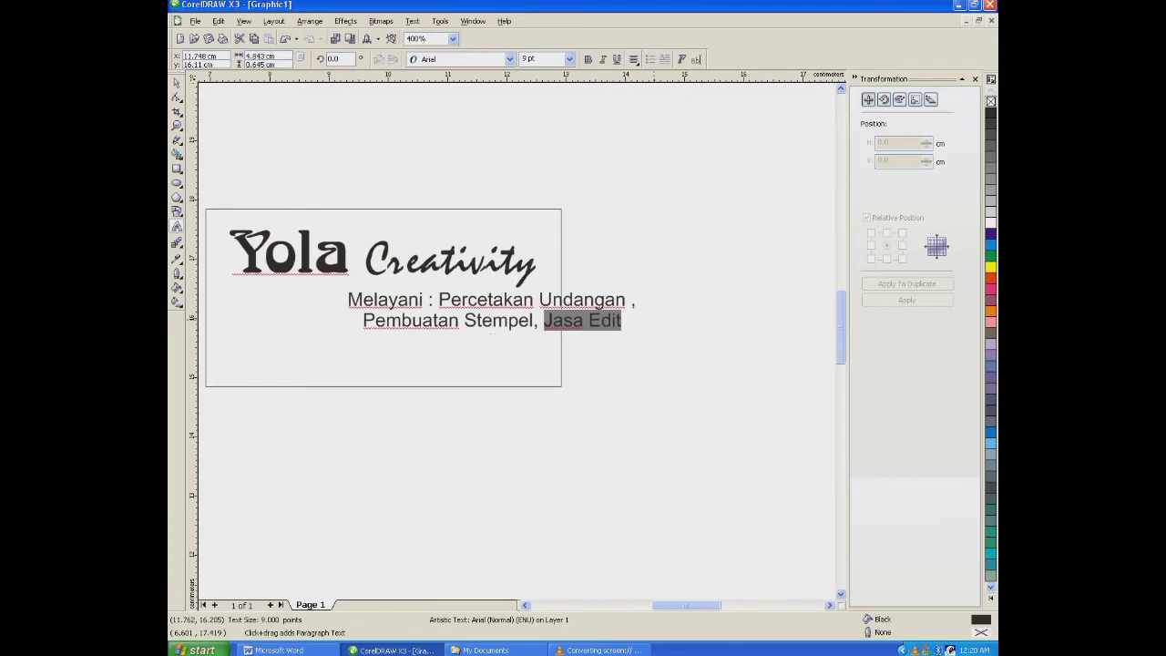
type("Pembuatan")
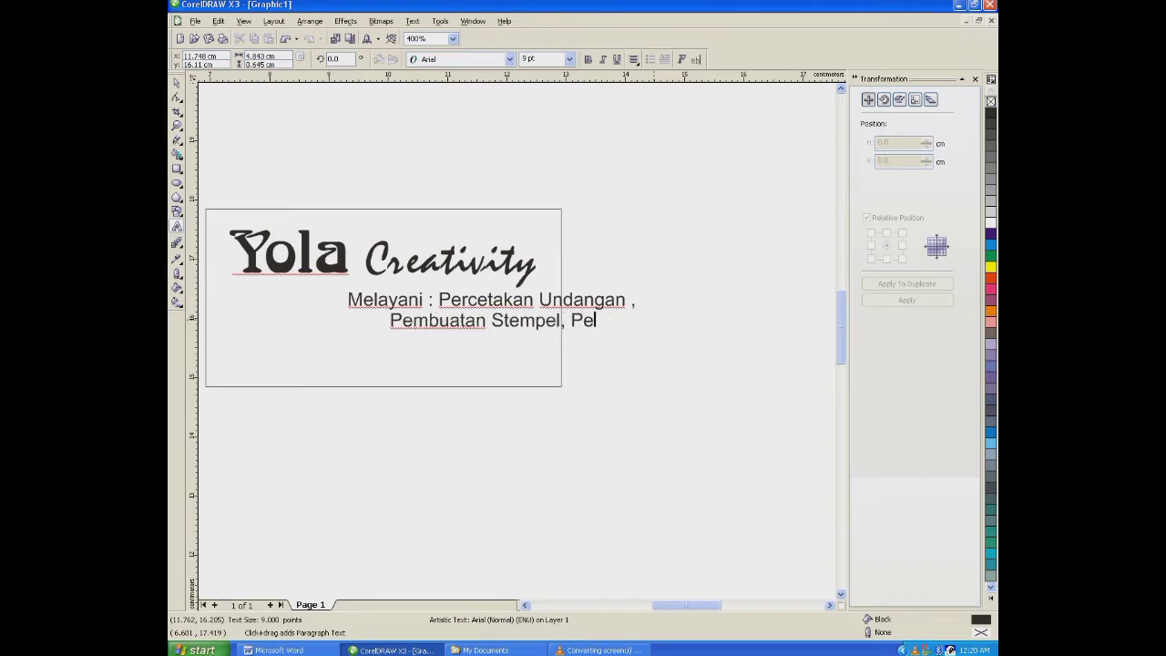
type(" Nota,")
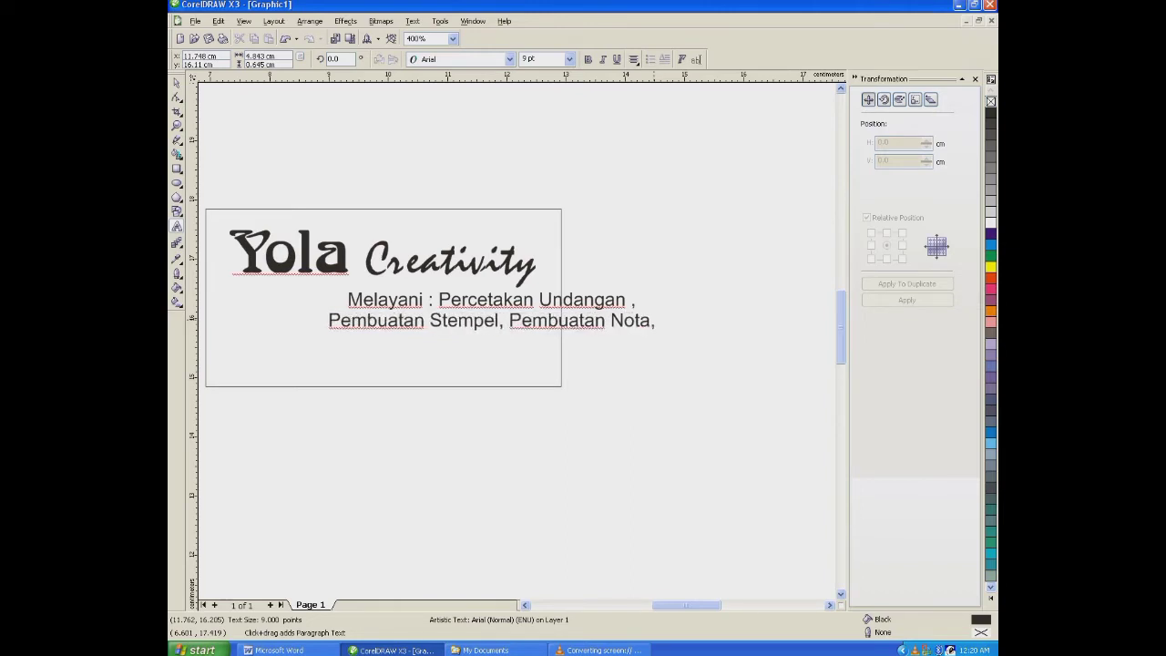
type(" Pembuatan")
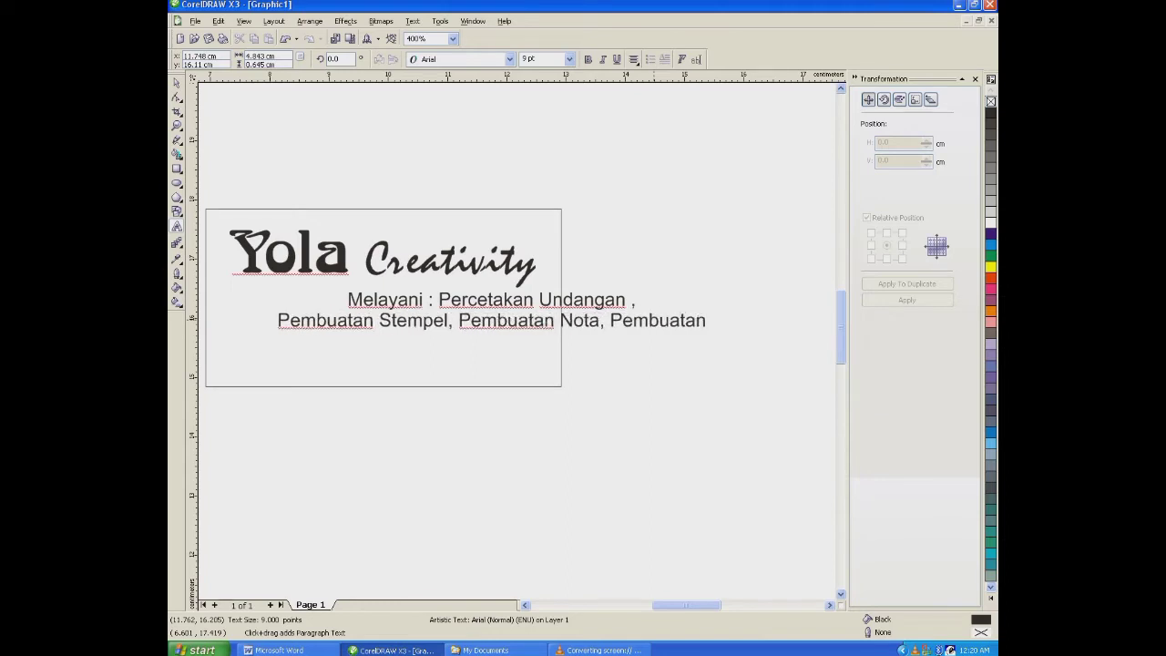
key("BackSpace")
key("BackSpace")
key("BackSpace")
key("BackSpace")
key("BackSpace")
key("BackSpace")
key("BackSpace")
key("BackSpace")
key("BackSpace")
key("BackSpace")
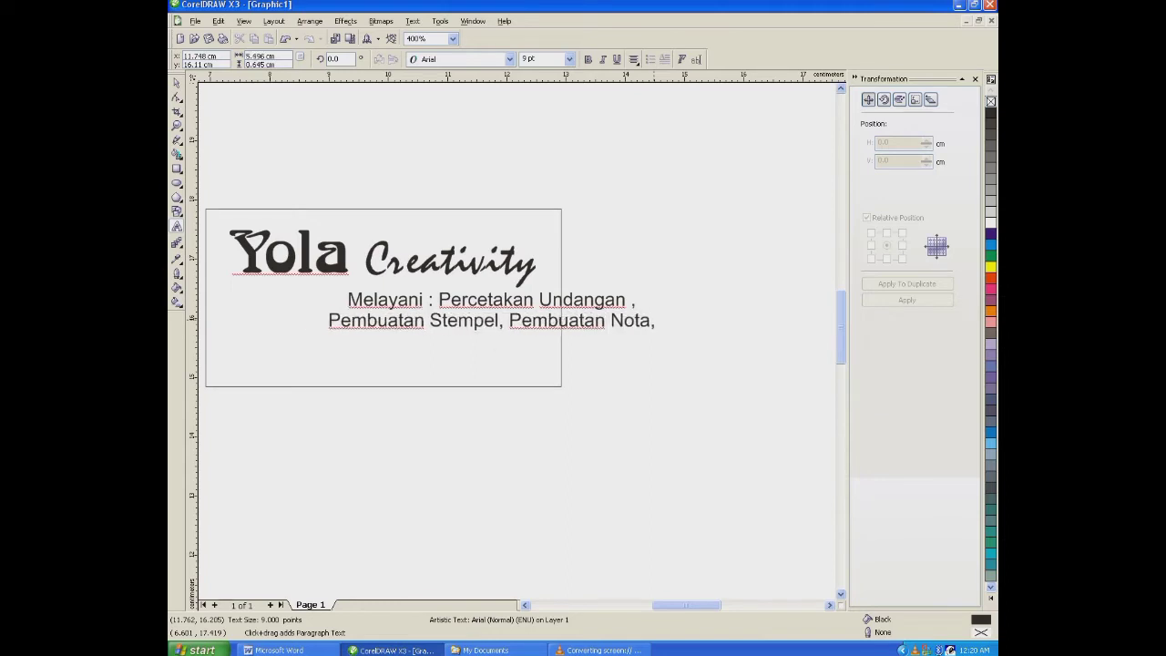
- Add a third line reading "Buku Yasin dll." to the services text
type("Buku Yasin")
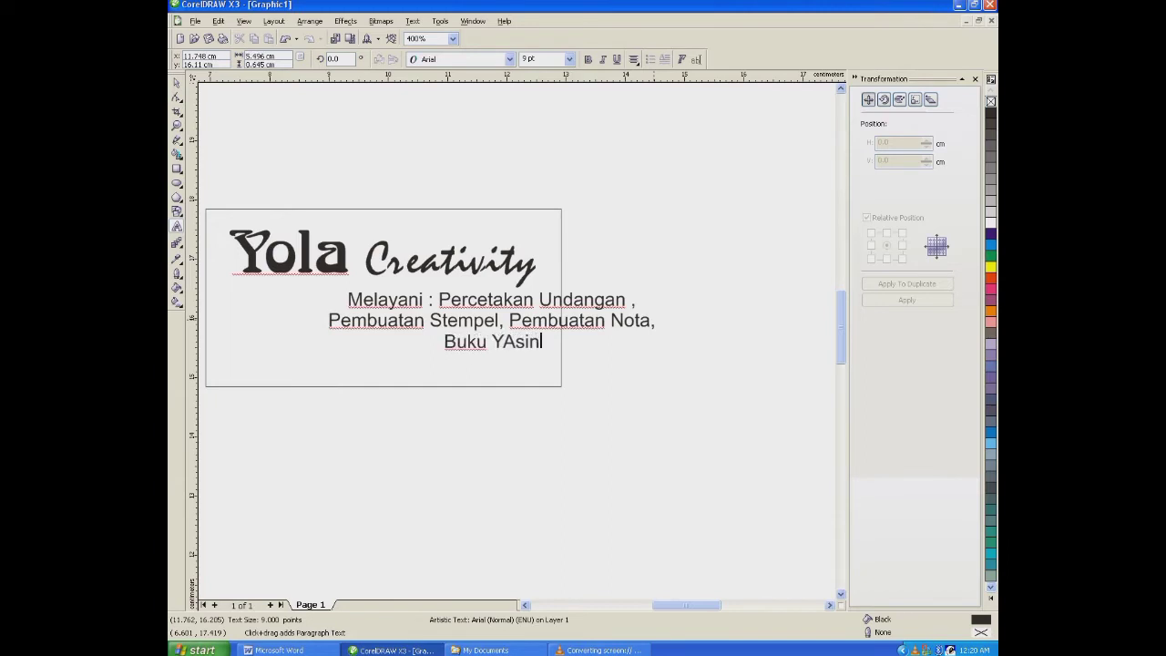
type(" d")
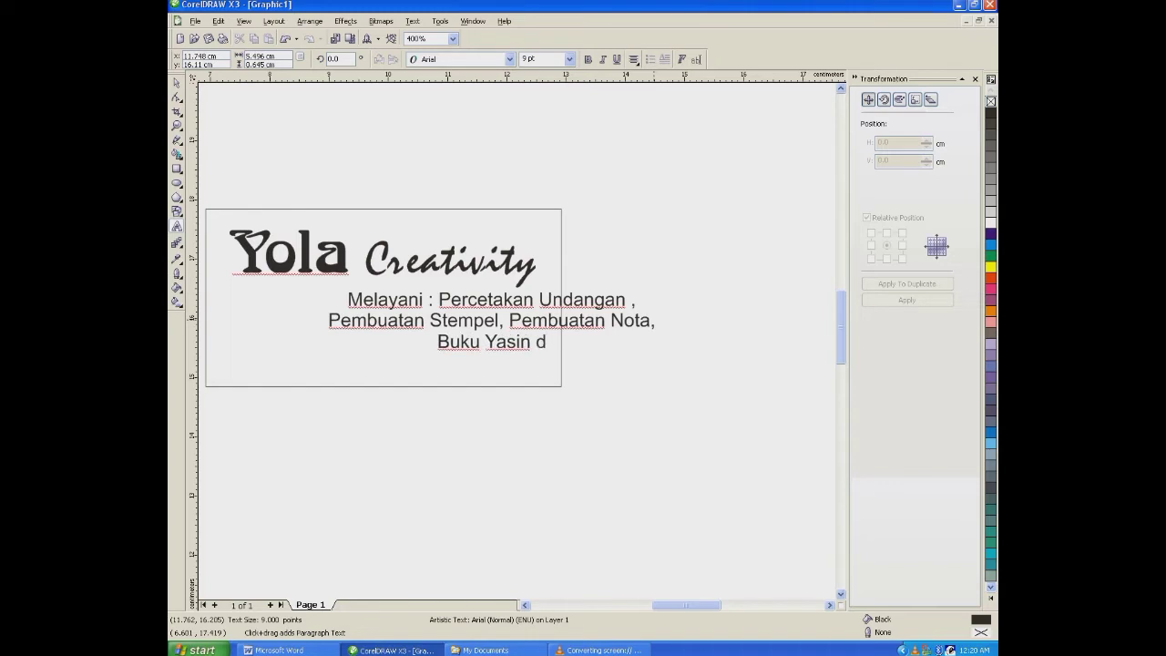
type("ll.")
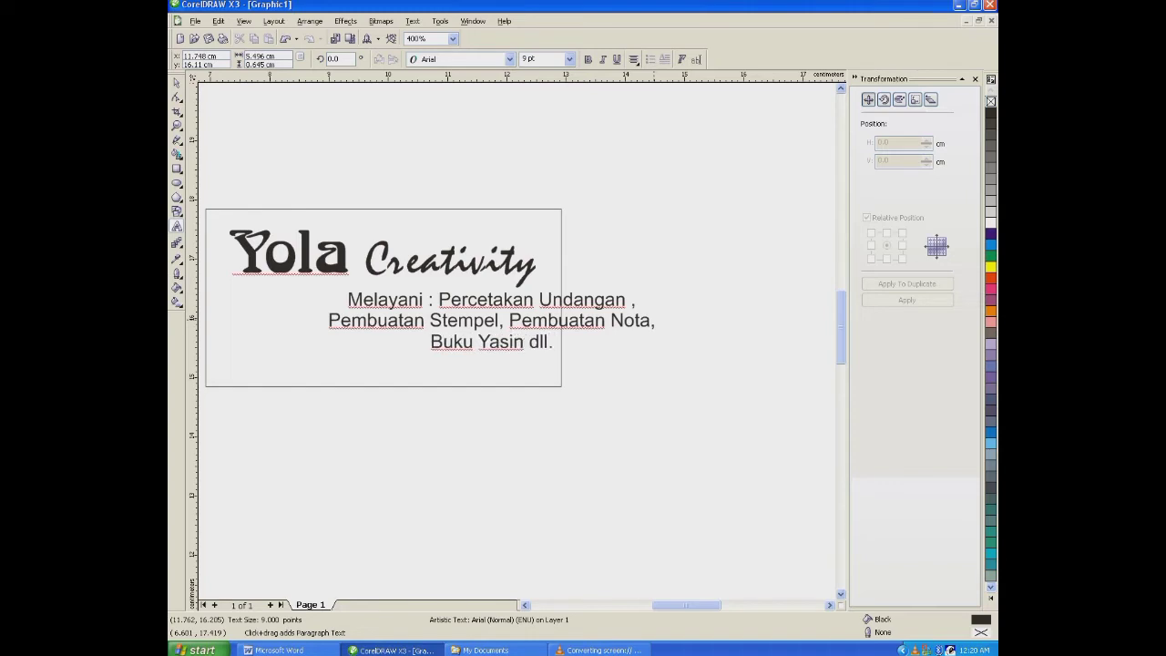
key("ctrl+space")
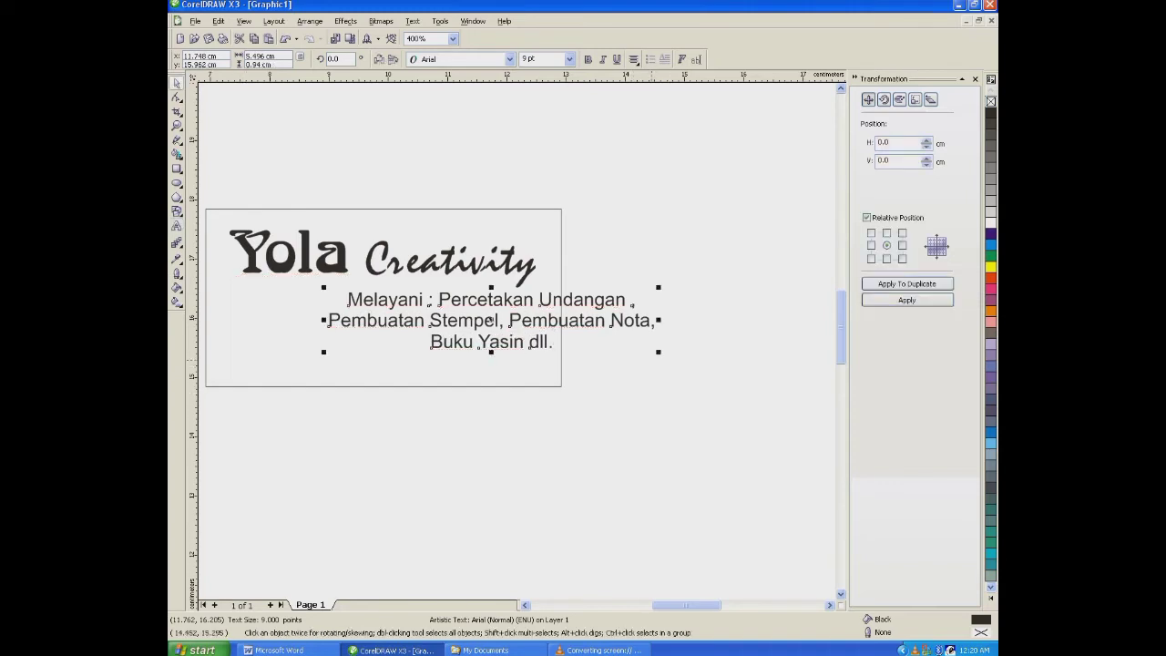
- Center the services text block horizontally on the stamp rectangle
left_click(538, 386, "shift")
key("c")
left_click(521, 427)
scroll(521, 427, "down", 1)
scroll(470, 301, "up", 1)
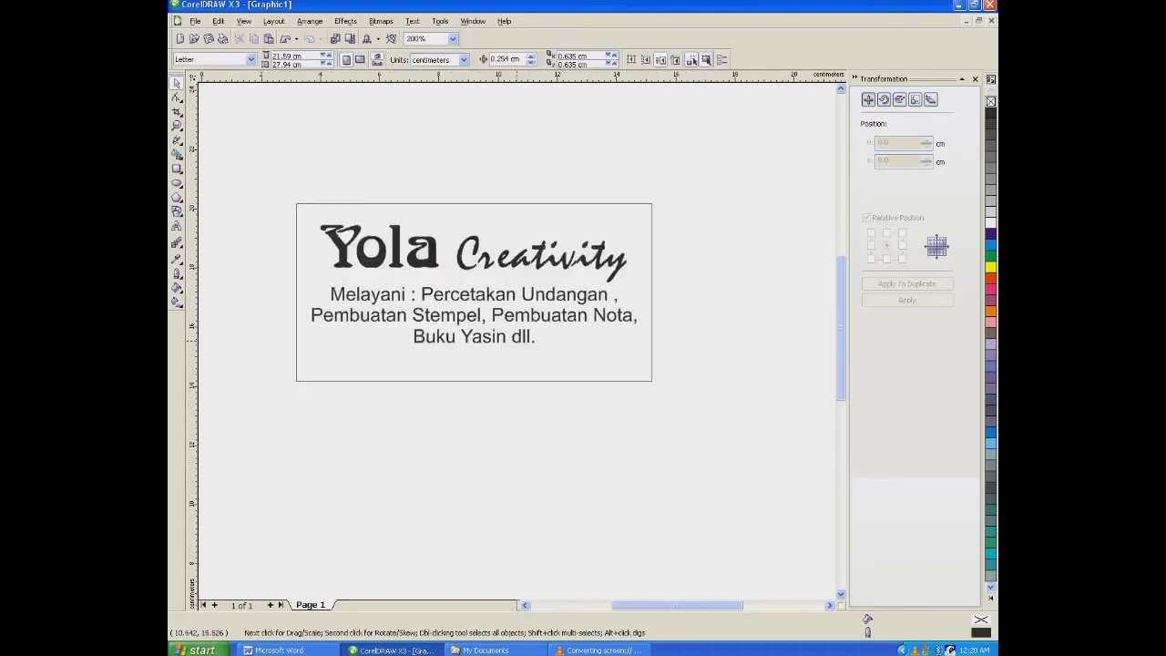
scroll(517, 341, "down", 1)
scroll(492, 310, "up", 1)
- Make the services text bold, shrink it to about 4.8 cm wide, and nudge it slightly up toward the business name
left_click(499, 326)
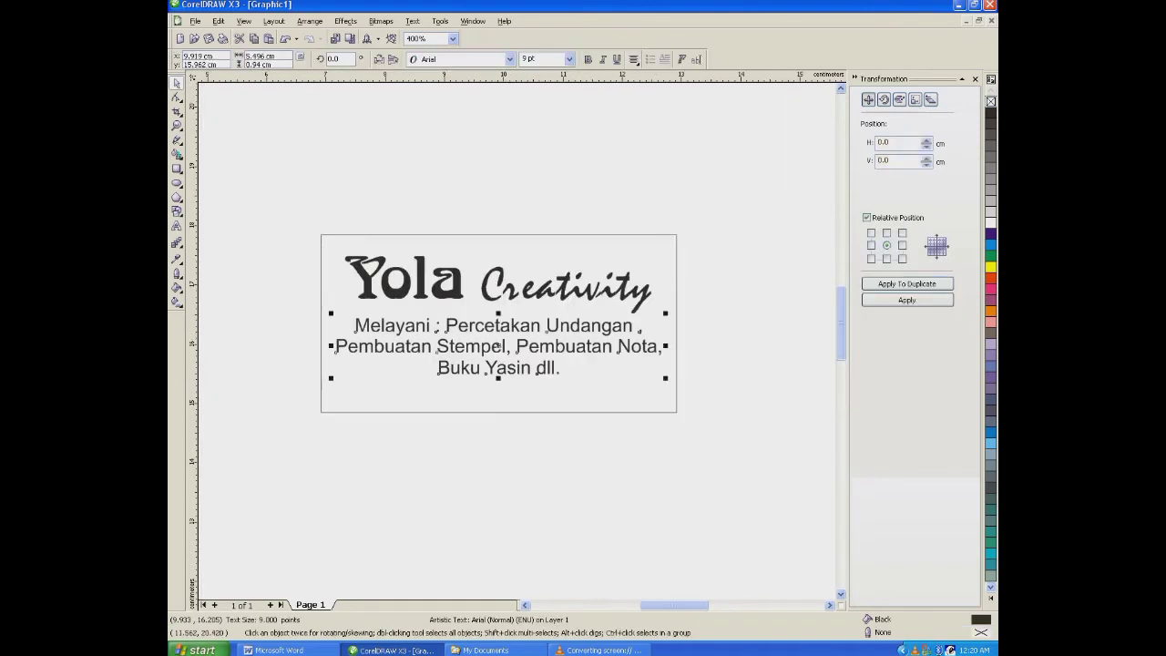
left_click(588, 59)
left_click_drag(674, 313, 644, 319)
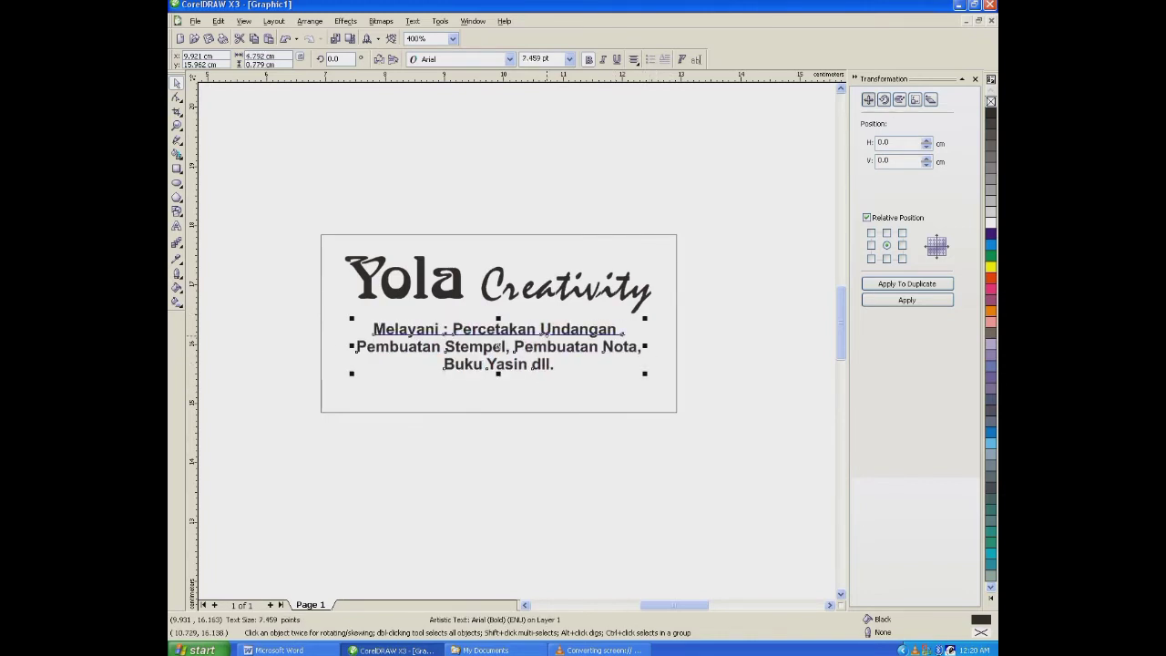
left_click_drag(569, 330, 569, 327)
left_click(569, 235, "shift")
left_click(321, 186)
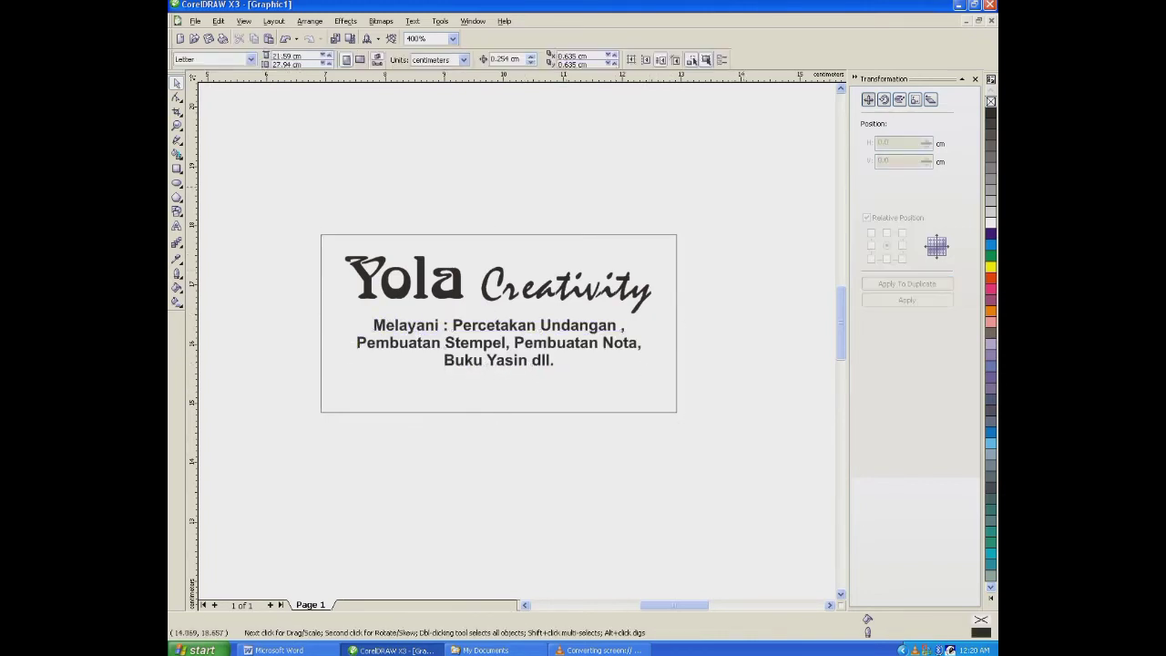
- Move "Yola Creativity" and the services text slightly up inside the rectangle to leave more room below them
left_click_drag(321, 187, 745, 333)
left_click_drag(498, 316, 502, 308)
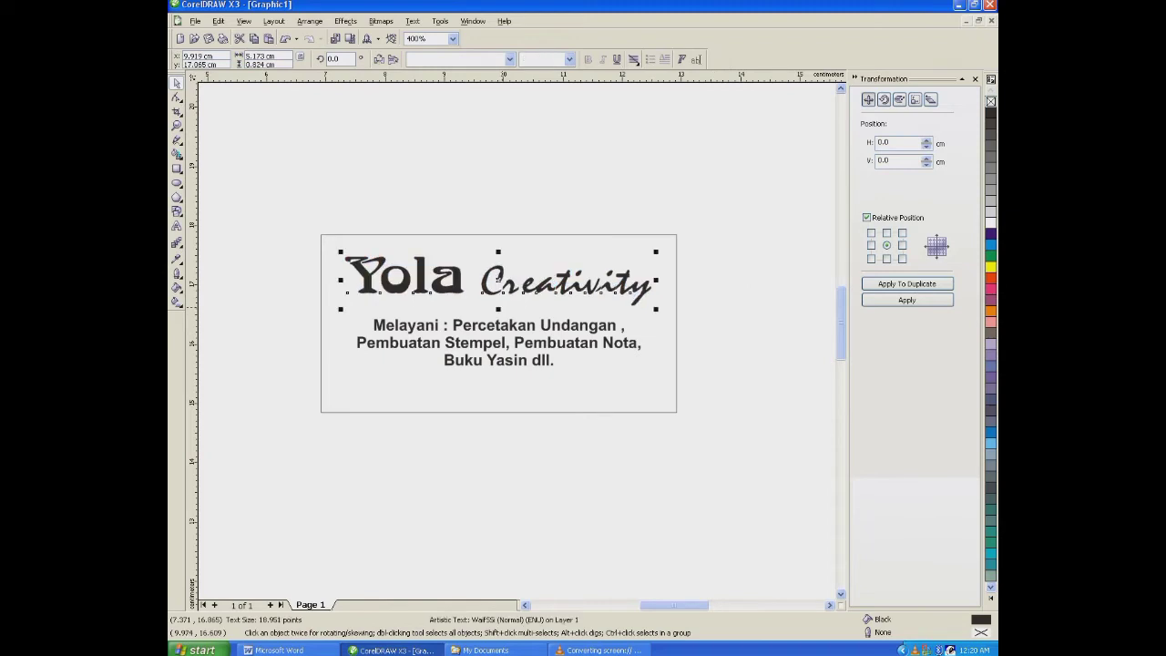
left_click_drag(498, 252, 499, 245)
left_click_drag(488, 340, 489, 332)
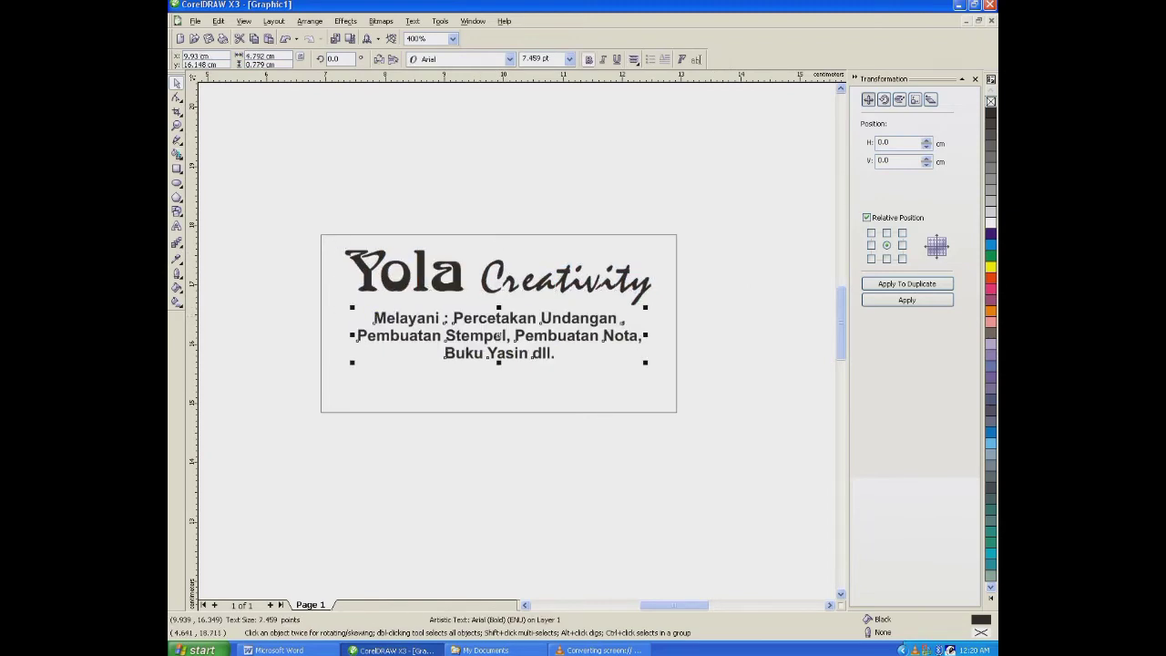
- Draw a 6 cm horizontal line across the stamp rectangle below the services text and give it a 2-point outline
key("F5")
left_click(322, 370)
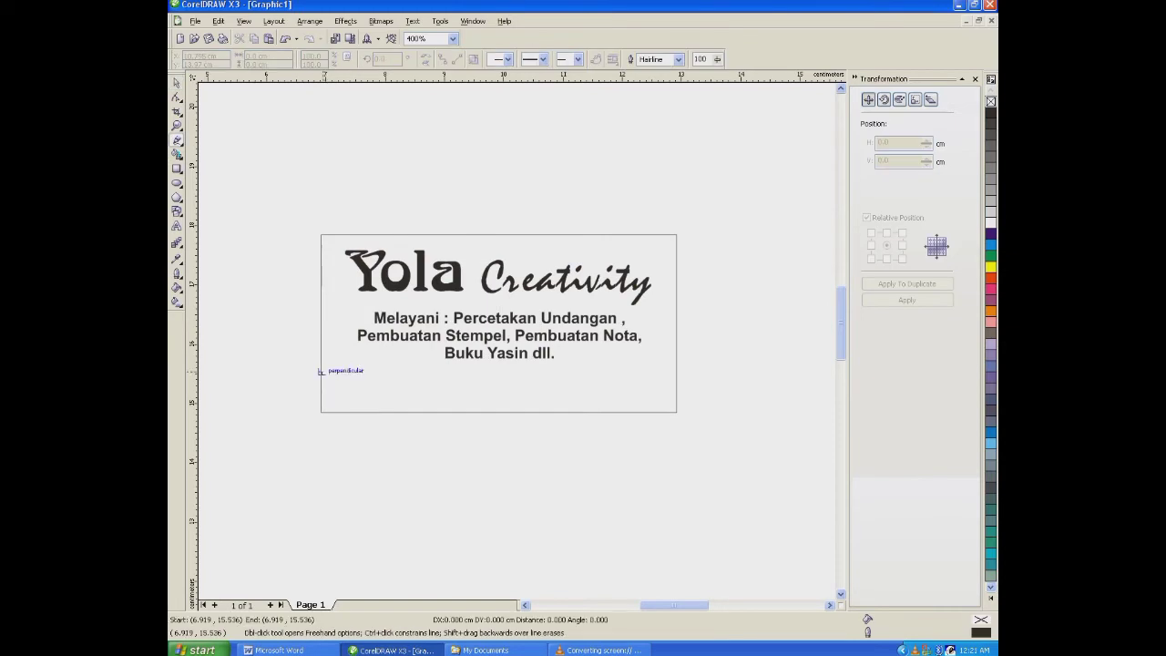
left_click(677, 371)
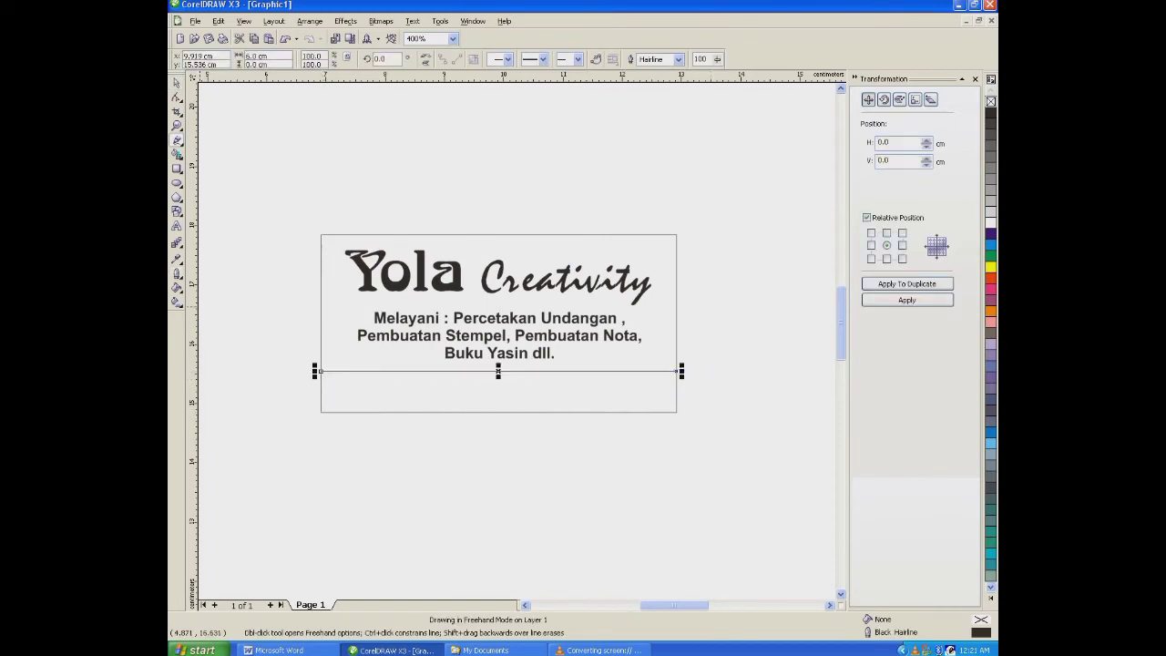
left_click(175, 273)
left_click(200, 278)
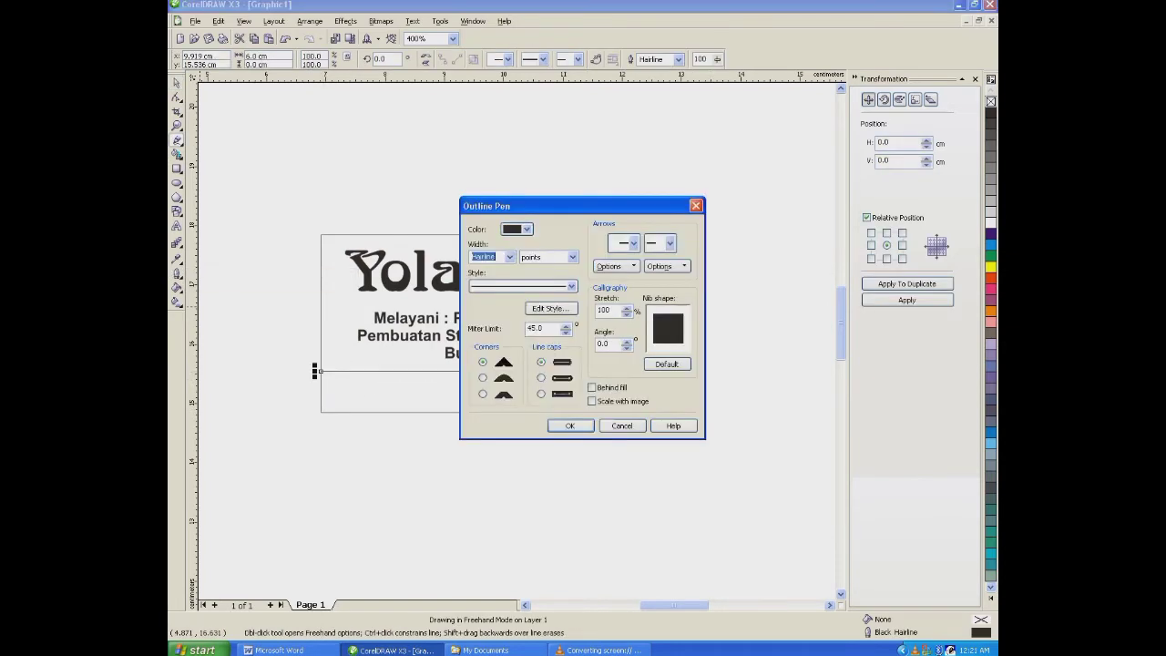
type("2")
key("Return")
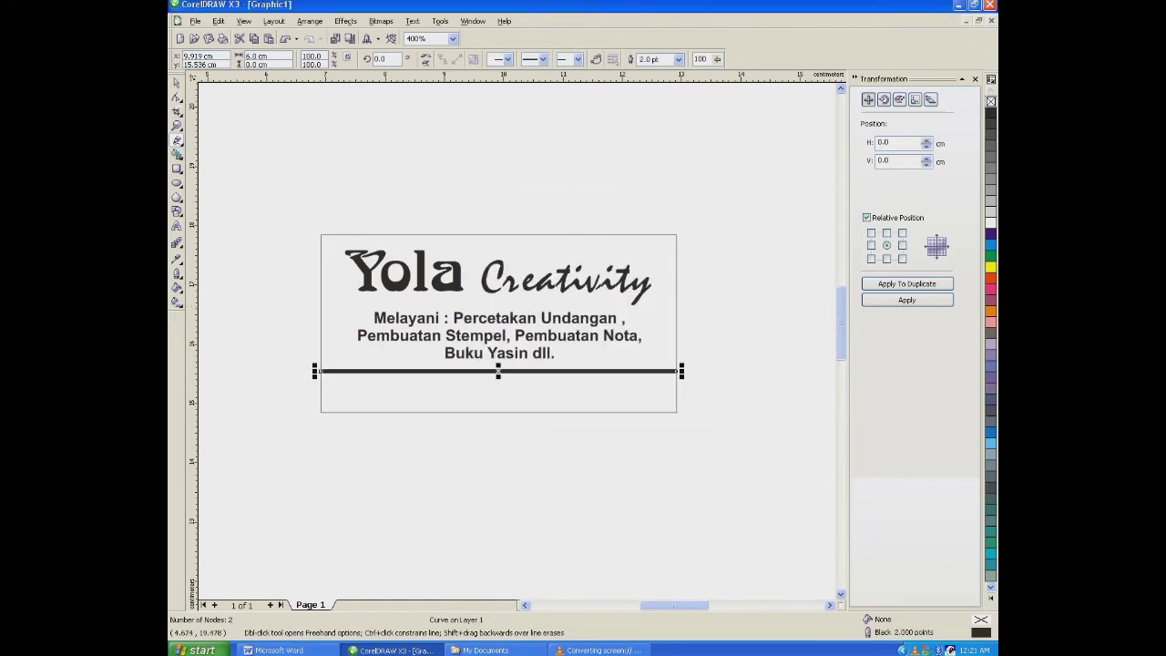
- Duplicate the services text below the stamp rectangle and clear the copy's wording
left_click_drag(365, 336, 328, 447)
right_click(328, 448)
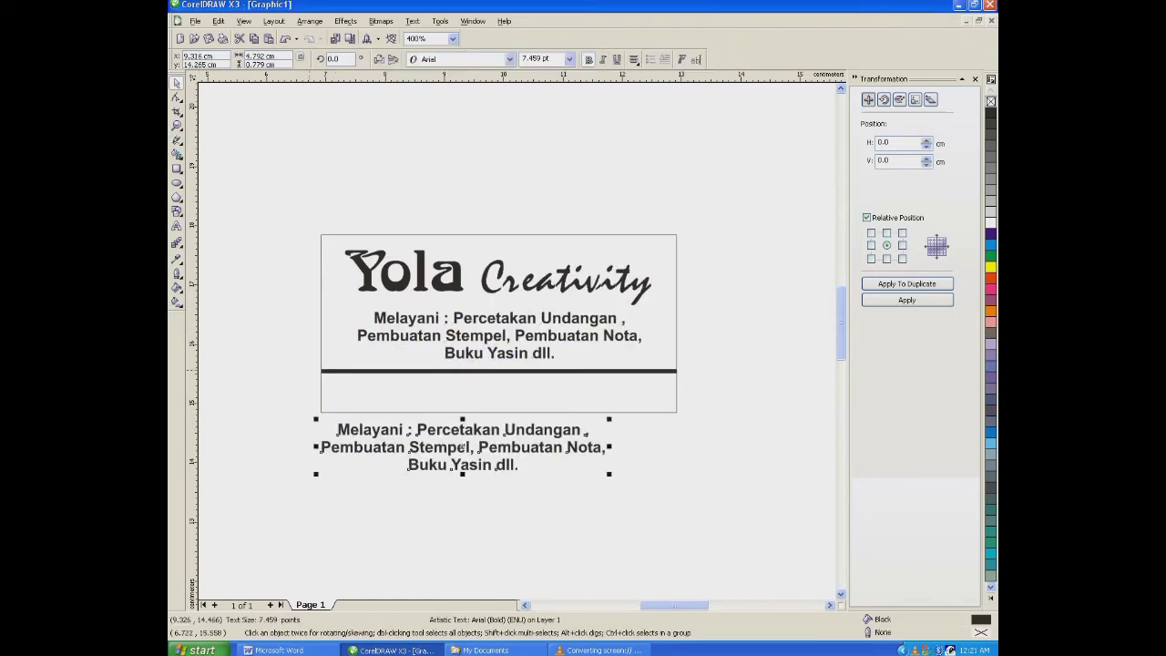
key("F8")
key("ctrl+a")
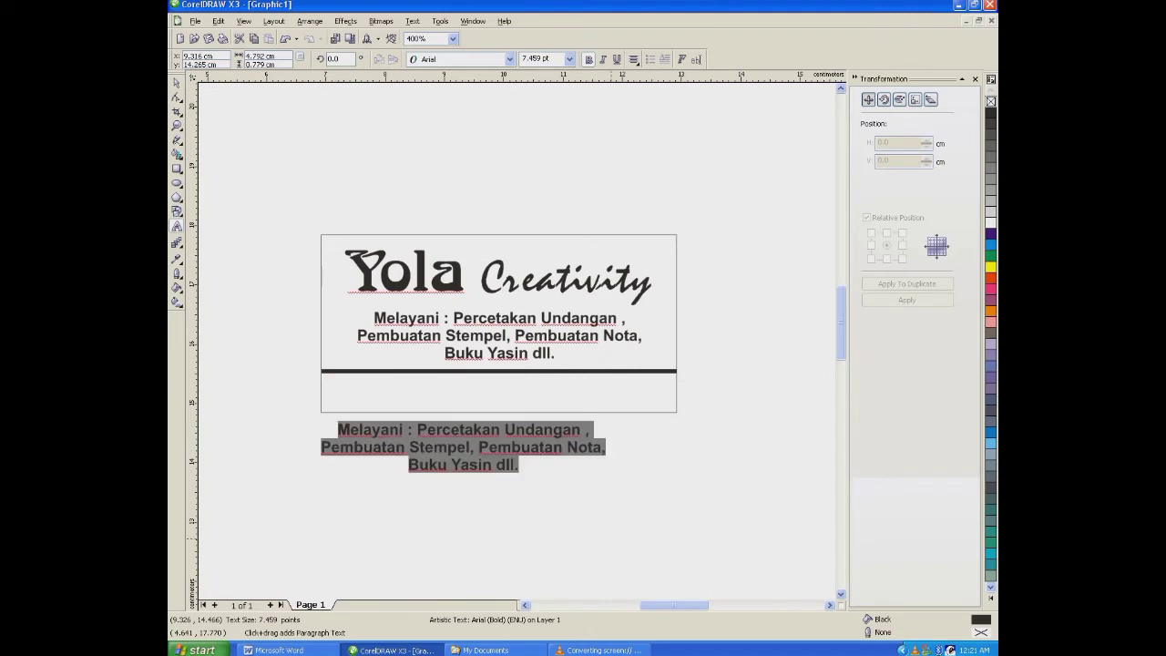
key("Delete")
- Enter the business's address as the first line of the copied text block below the rectangle
type("Alamat")
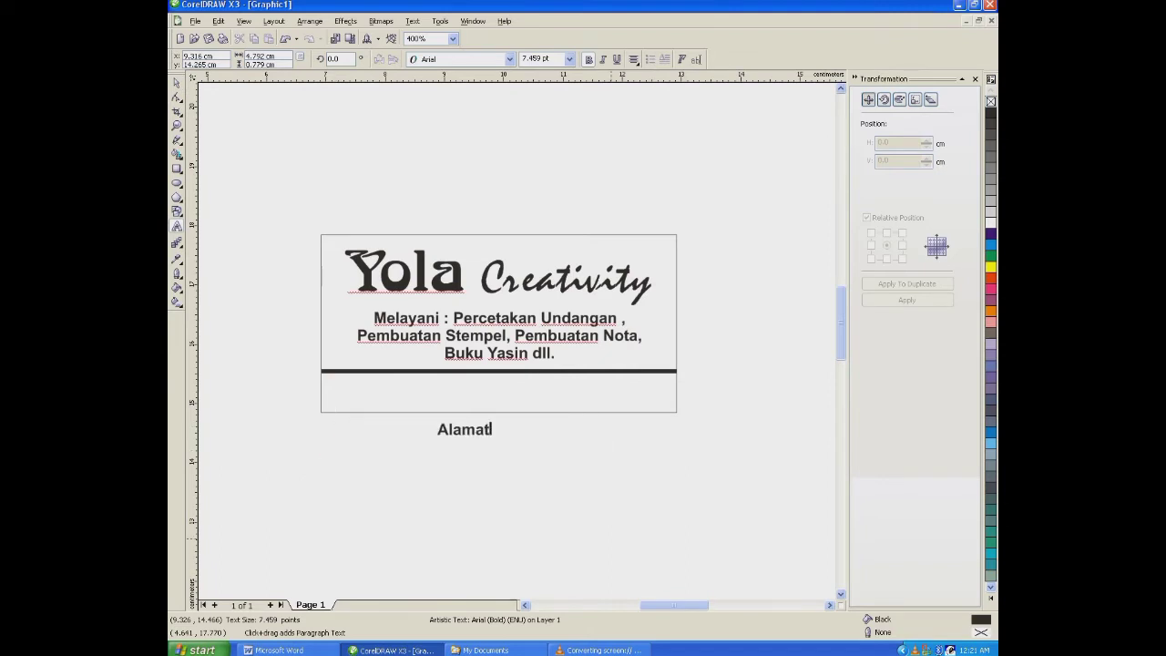
key("BackSpace")
key("BackSpace")
key("BackSpace")
key("BackSpace")
key("BackSpace")
key("BackSpace")
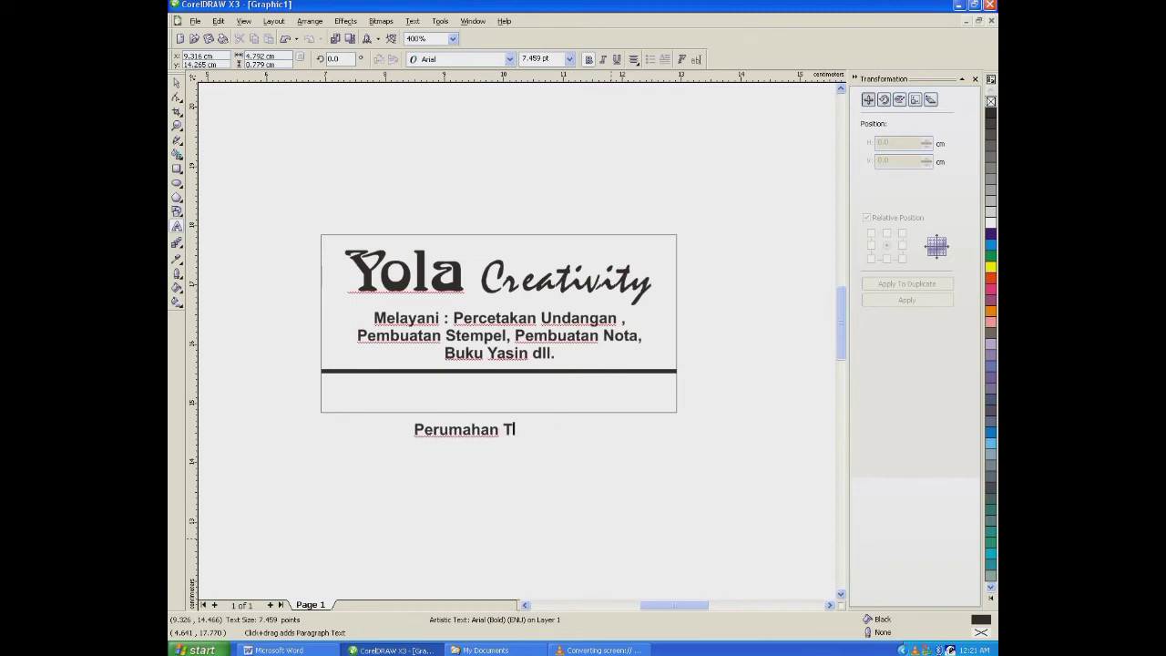
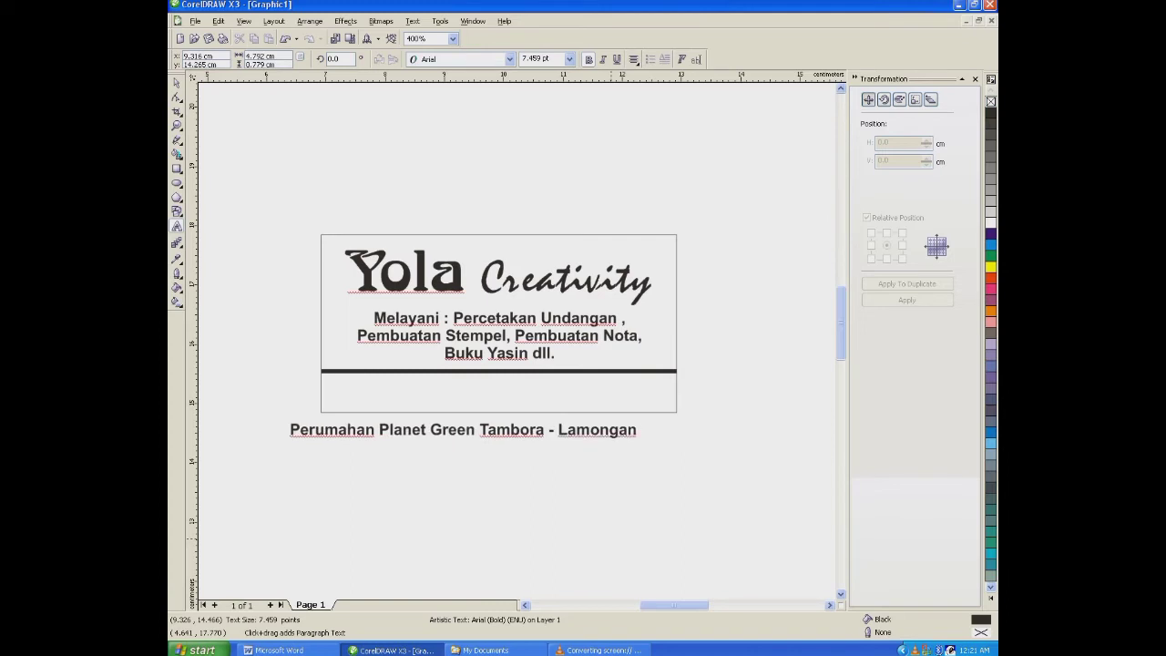
- Add a second line under the address reading "WA." followed by the business's phone number
key("Return")
type("WA")
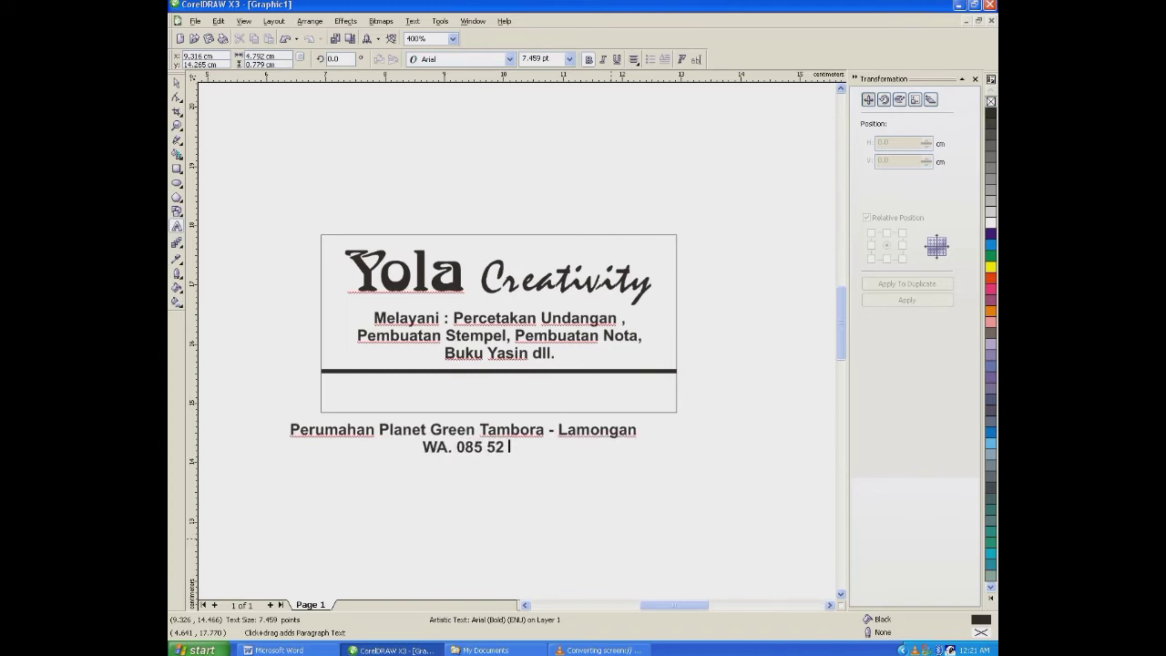
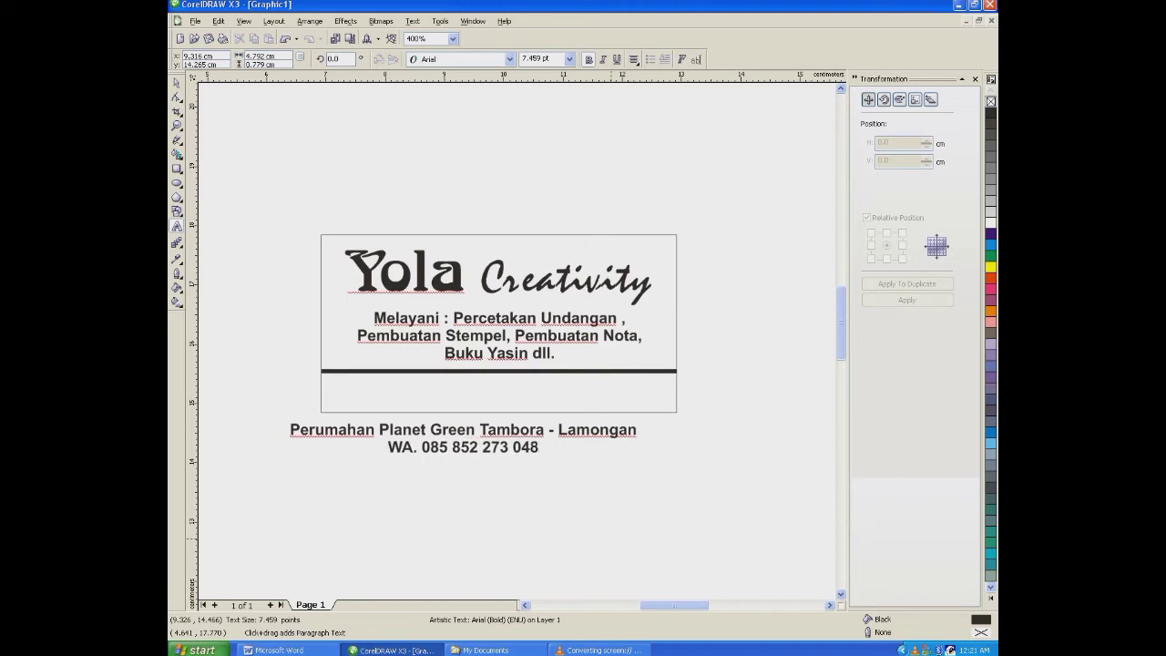
- Shrink the address block to about 4 cm wide and move it into the strip below the horizontal line
key("ctrl+space")
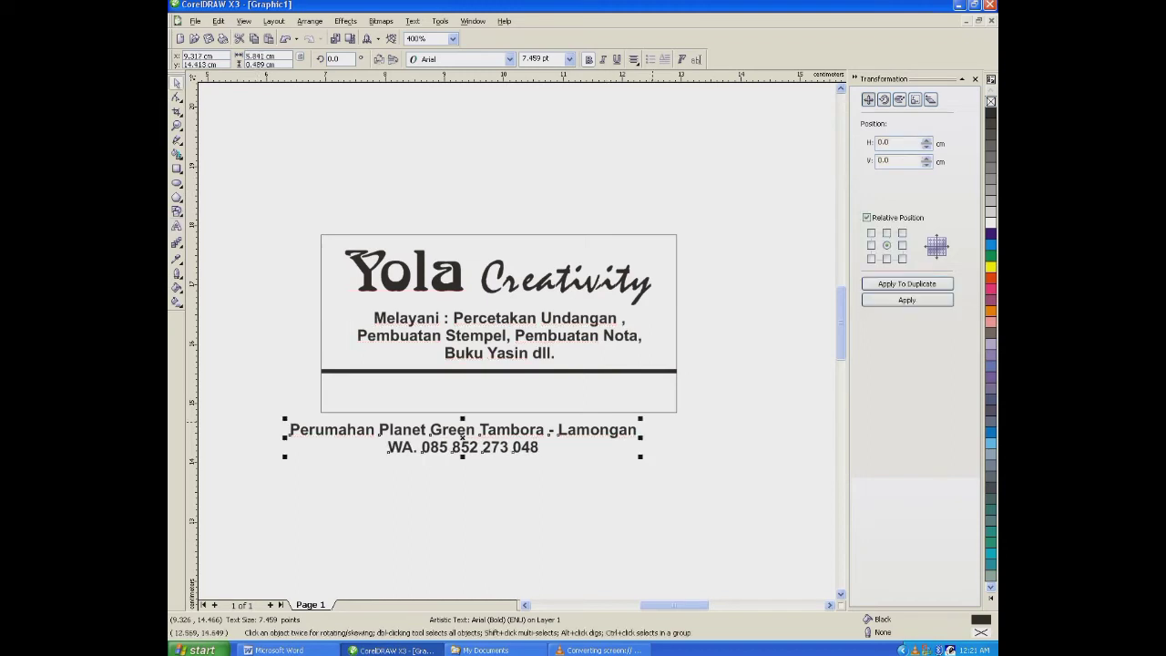
left_click_drag(640, 418, 585, 421)
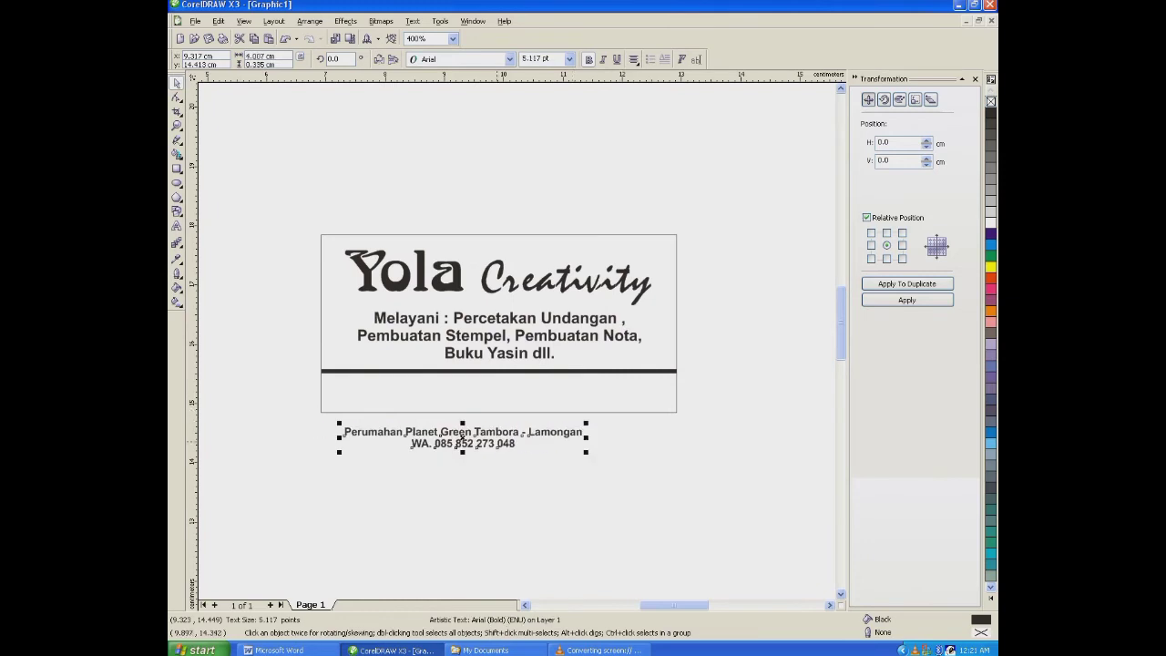
left_click_drag(462, 444, 475, 397)
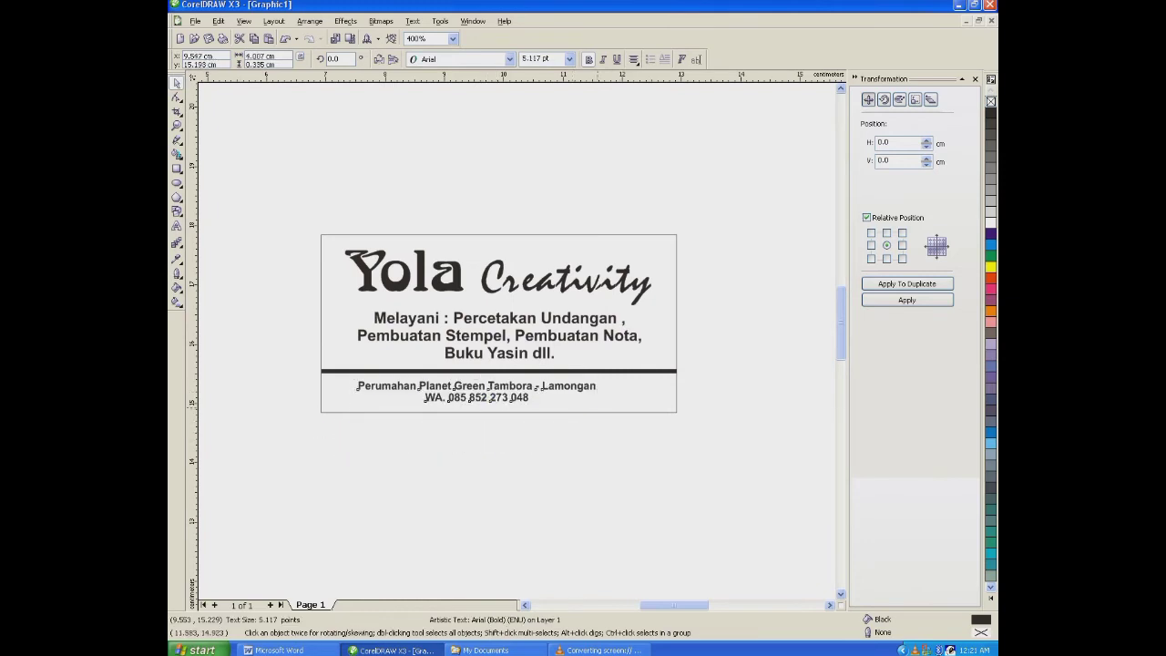
- Enlarge the address block to about 5 cm wide and center it horizontally on the stamp rectangle
left_click_drag(598, 407, 656, 411)
left_click(641, 412, "shift")
key("c")
key("Escape")
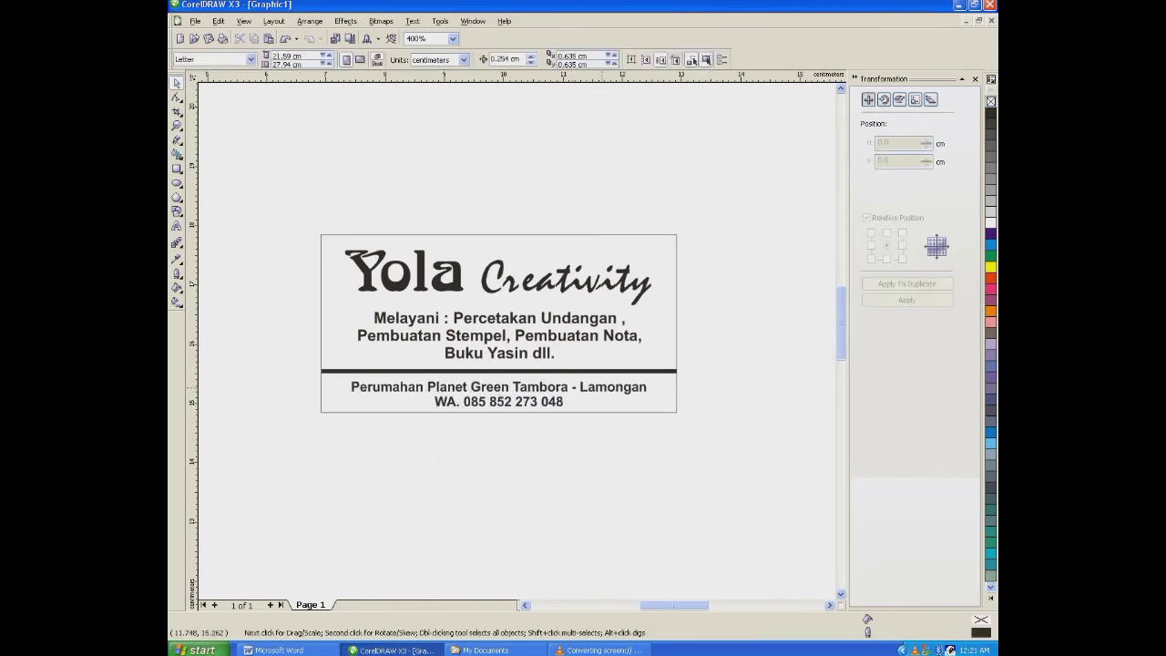
- Move the address block slightly up toward the horizontal line
left_click(602, 387)
left_click(583, 386)
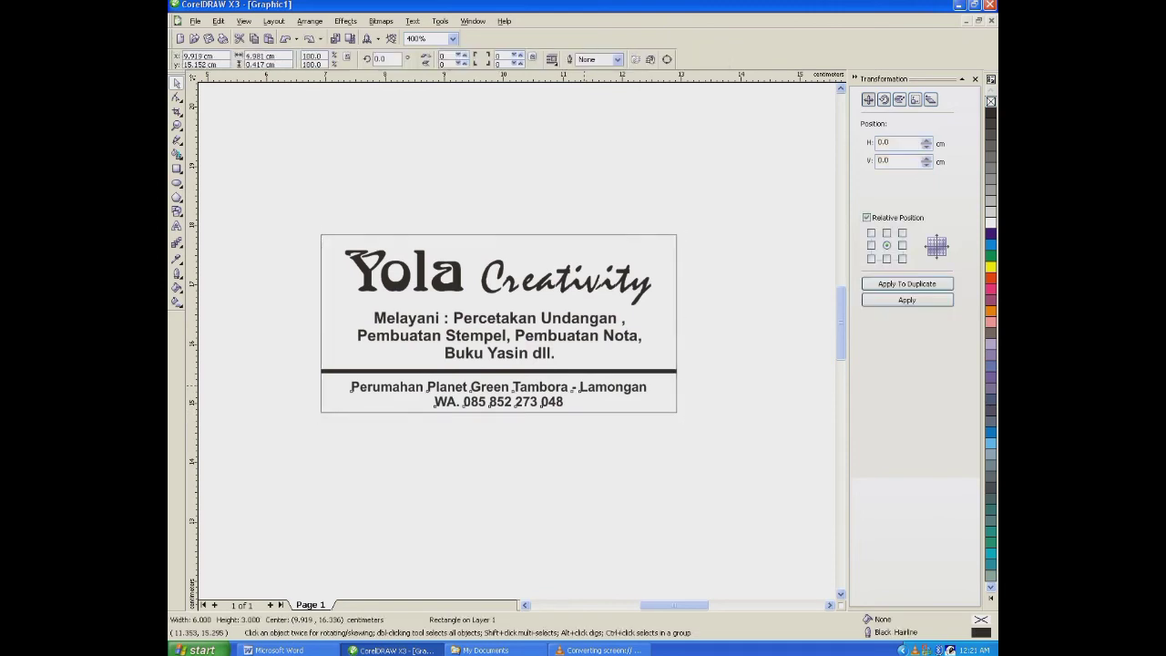
left_click_drag(584, 385, 587, 381)
- Set the outline width of the horizontal divider line to 1 point
left_click(577, 370)
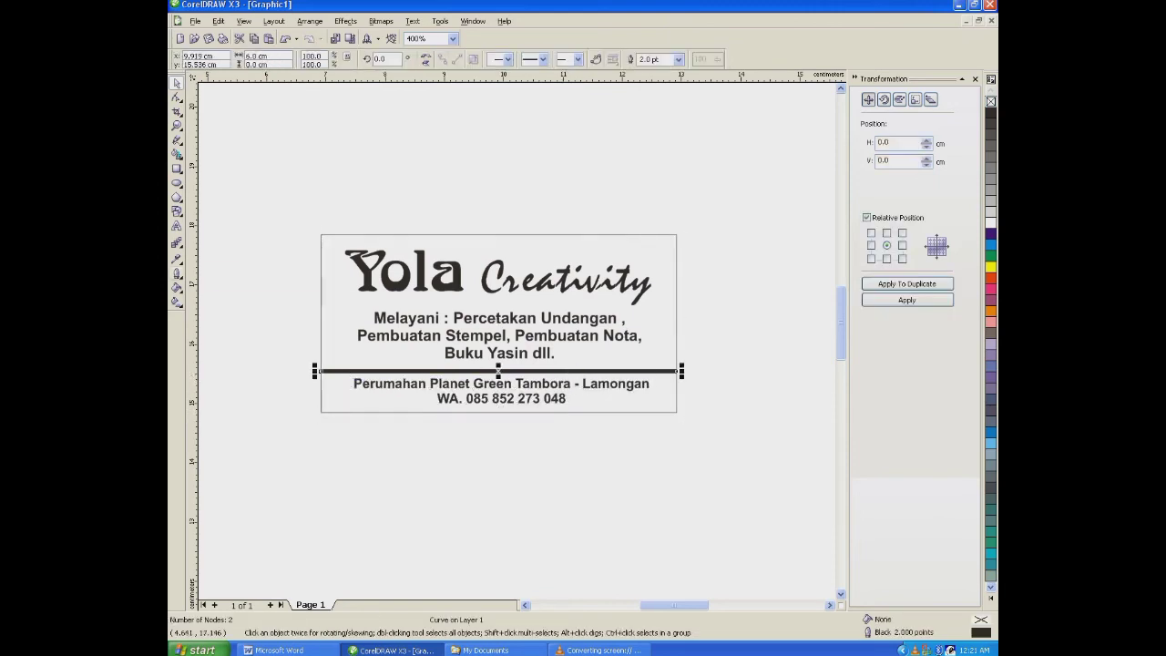
key("F12")
key("Tab")
type("1")
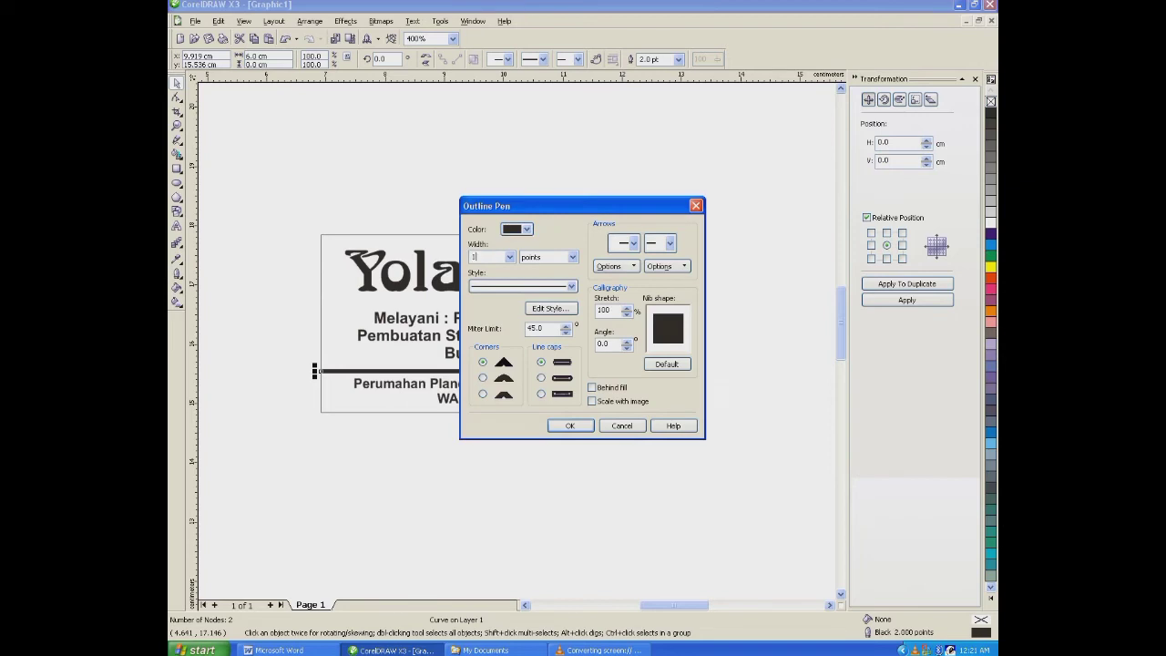
key("Return")
- Slightly enlarge the address block and the services text so both fill more of the stamp's width
left_click(500, 390)
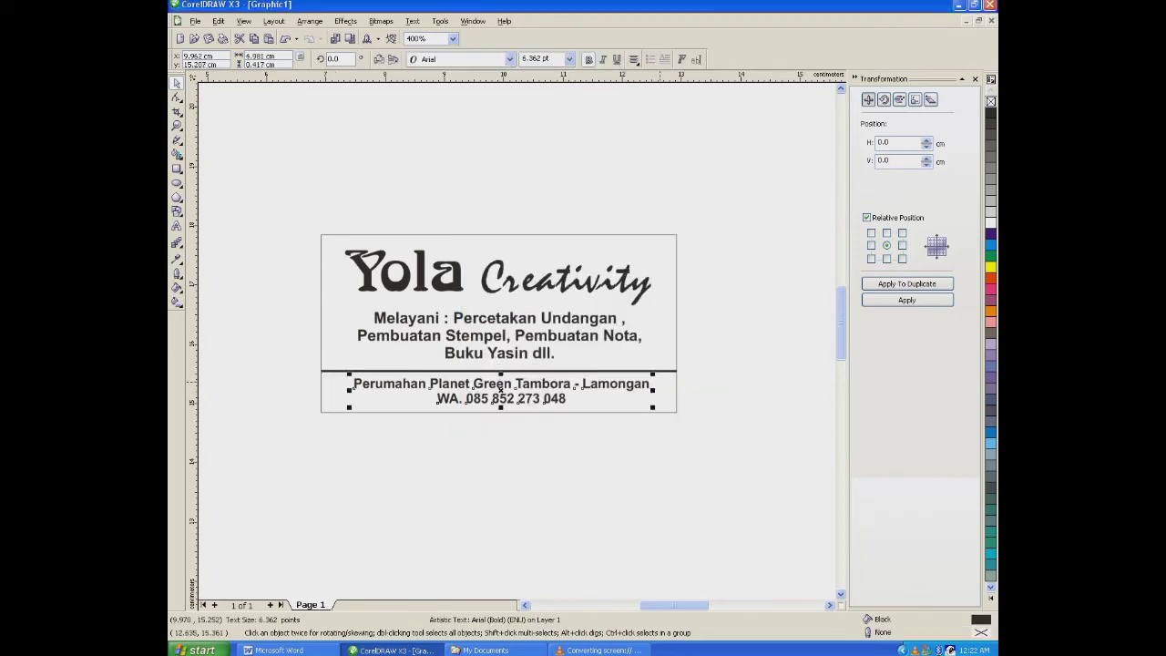
left_click_drag(653, 373, 665, 371)
left_click(571, 321)
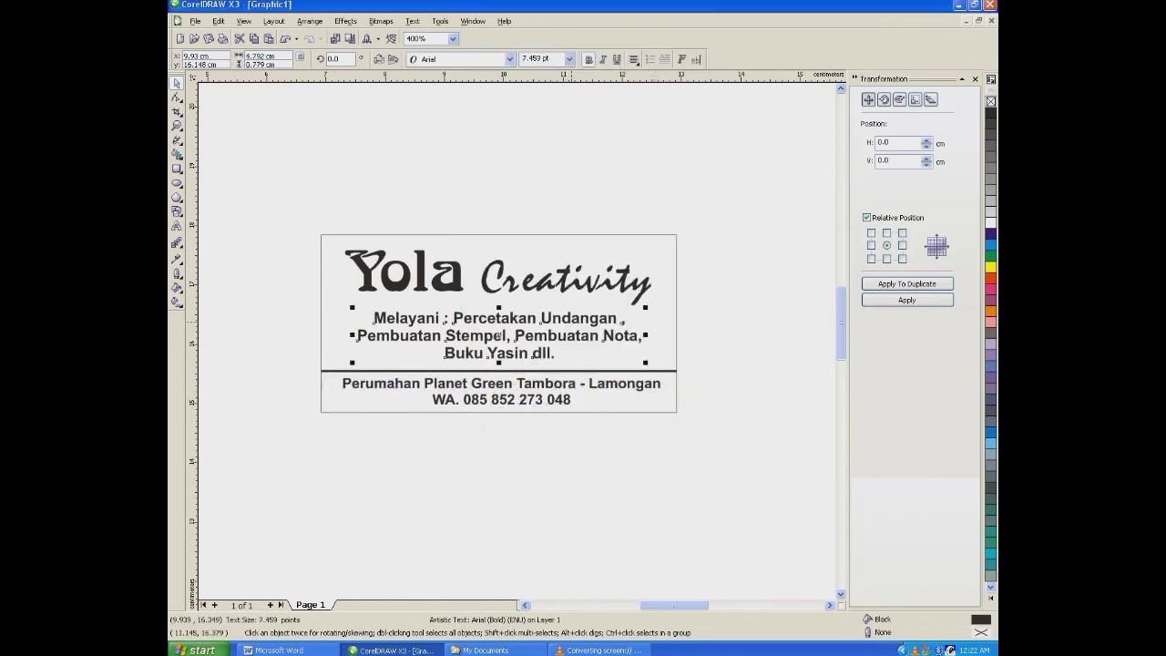
left_click_drag(646, 309, 657, 307)
- Center the enlarged services text horizontally on the stamp rectangle
left_click(676, 274, "shift")
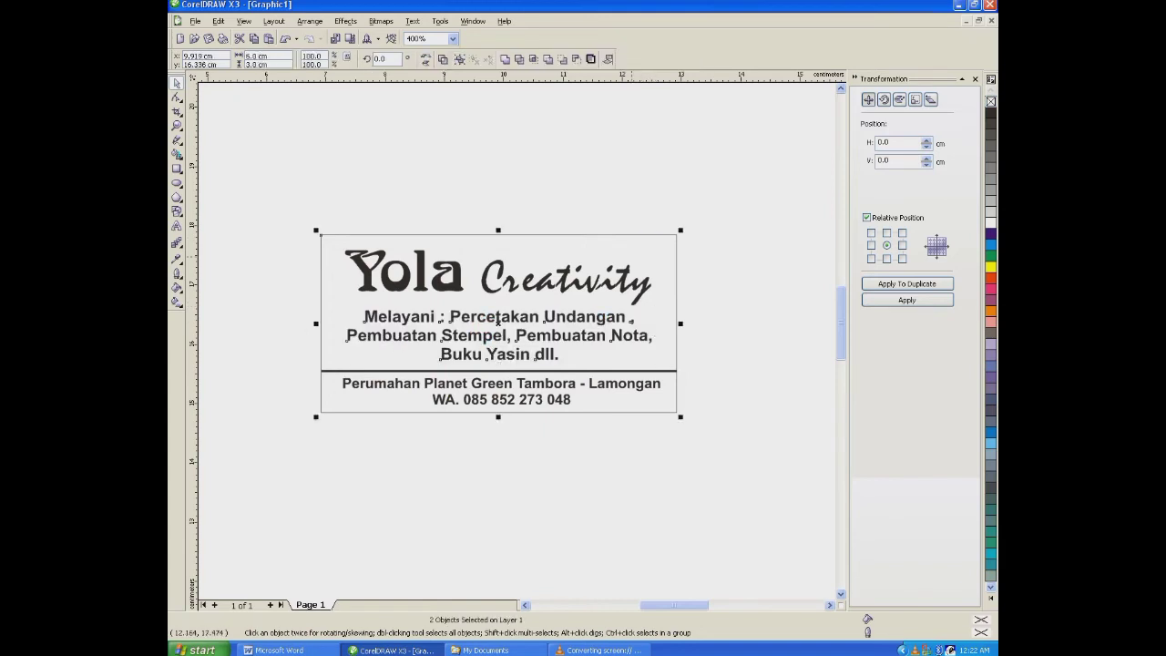
key("c")
key("Escape")
- Draw a thin tapering triangle about 5.1 cm long and 0.2 cm high under the business name, starting at the rectangle's left edge
key("F5")
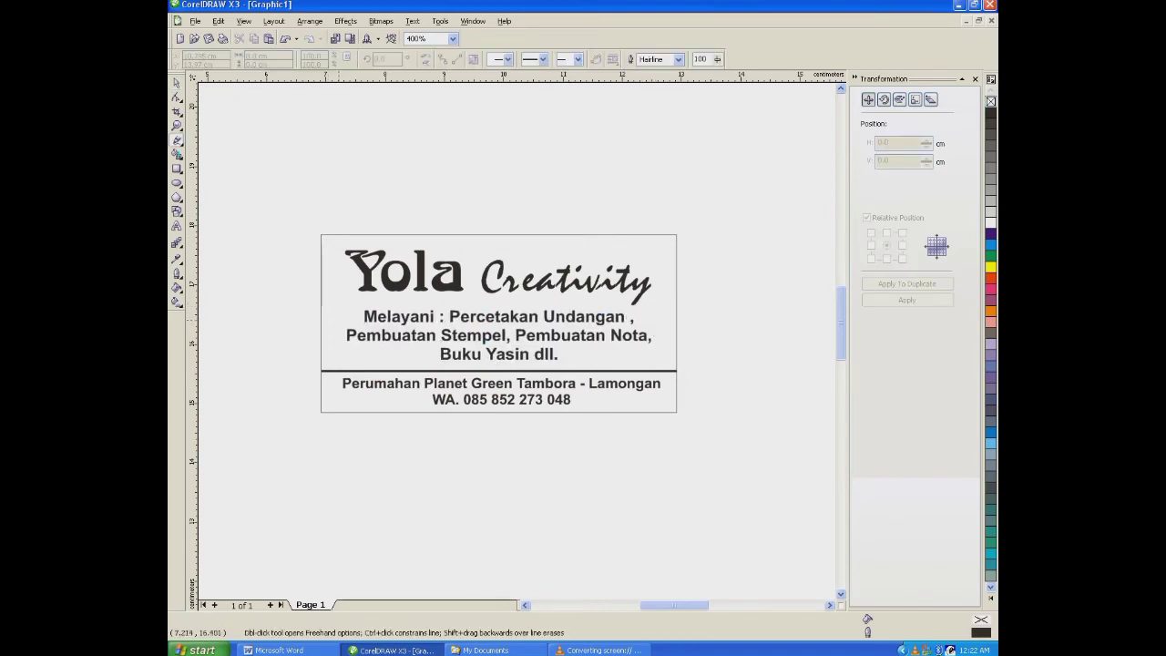
left_click(322, 299)
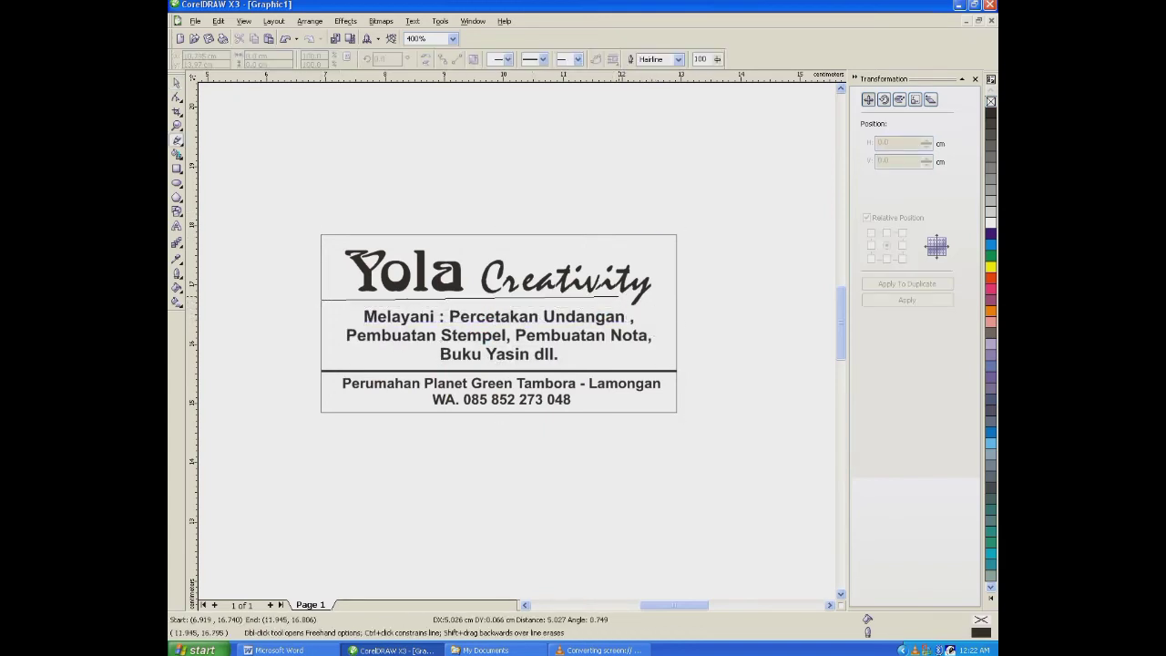
double_click(628, 297)
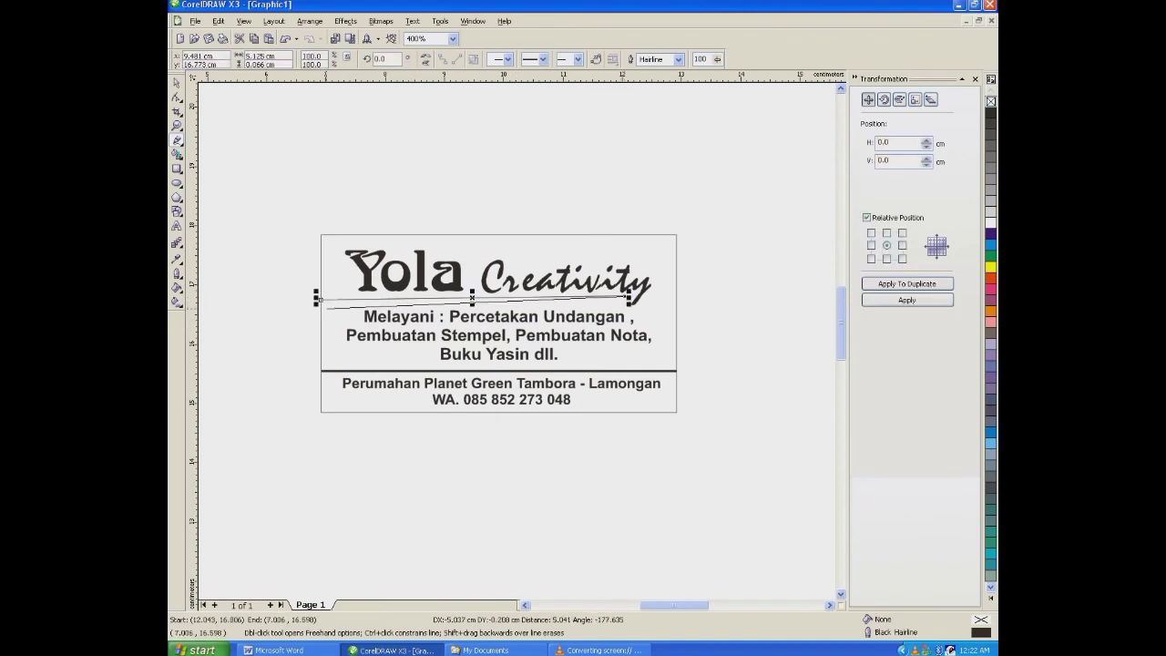
left_click(321, 308)
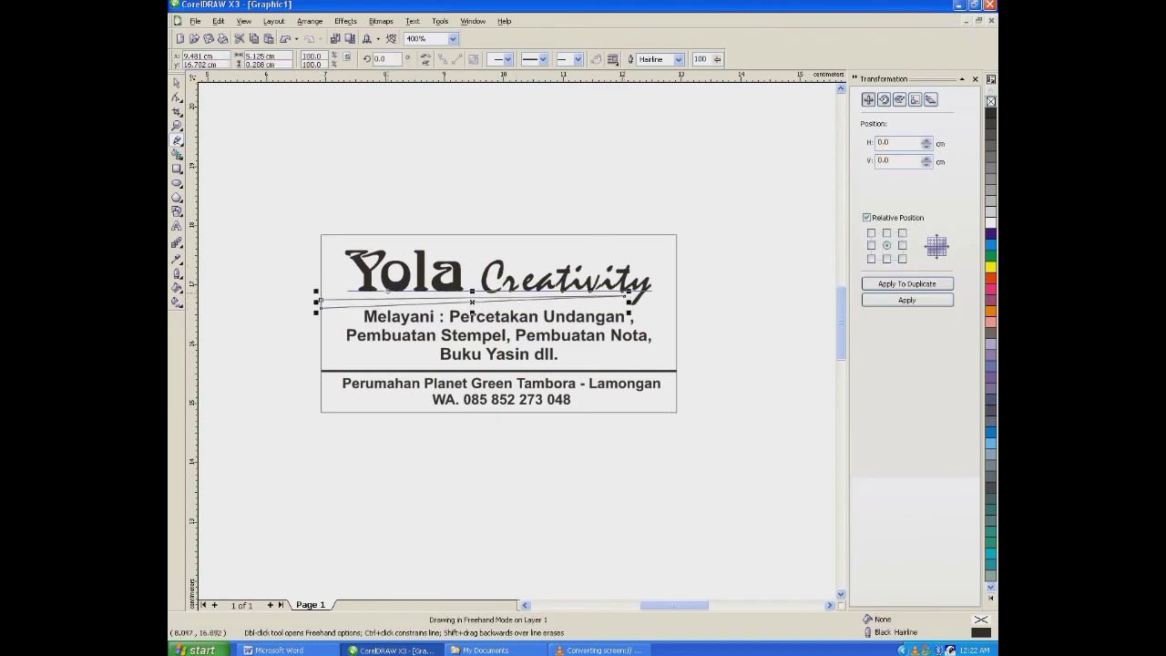
- Fill the tapering triangle under the business name with black, remove its outline, and deselect it
left_click(990, 111)
left_click(178, 274)
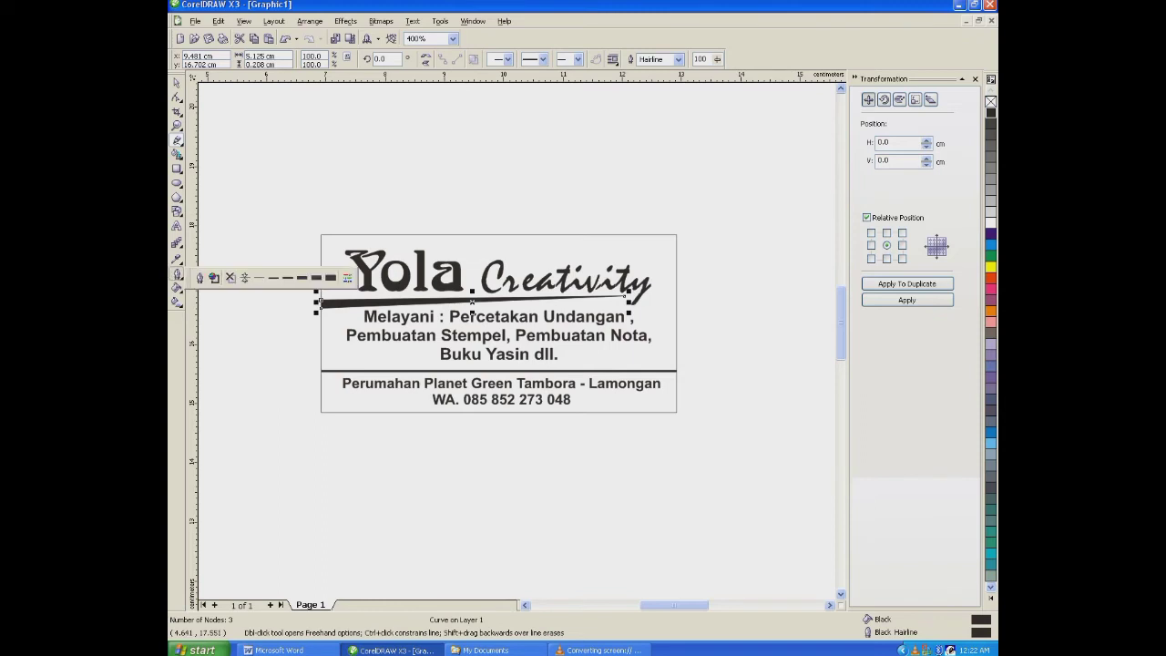
left_click(231, 277)
left_click(177, 84)
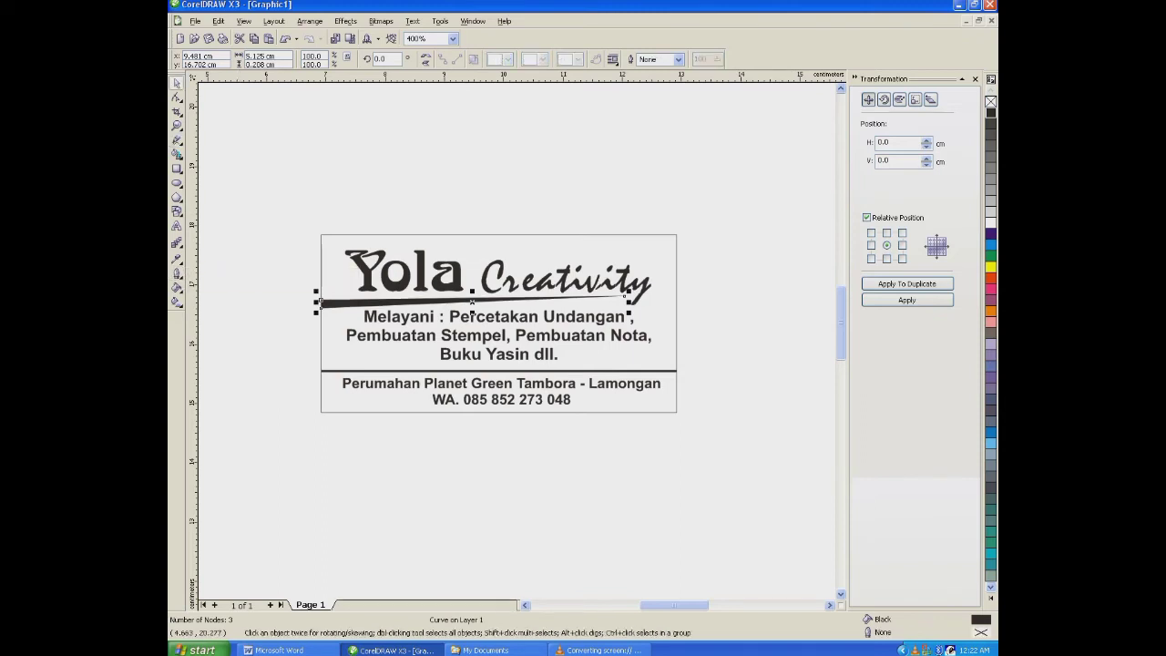
left_click(652, 340)
left_click(613, 286)
left_click(688, 239)
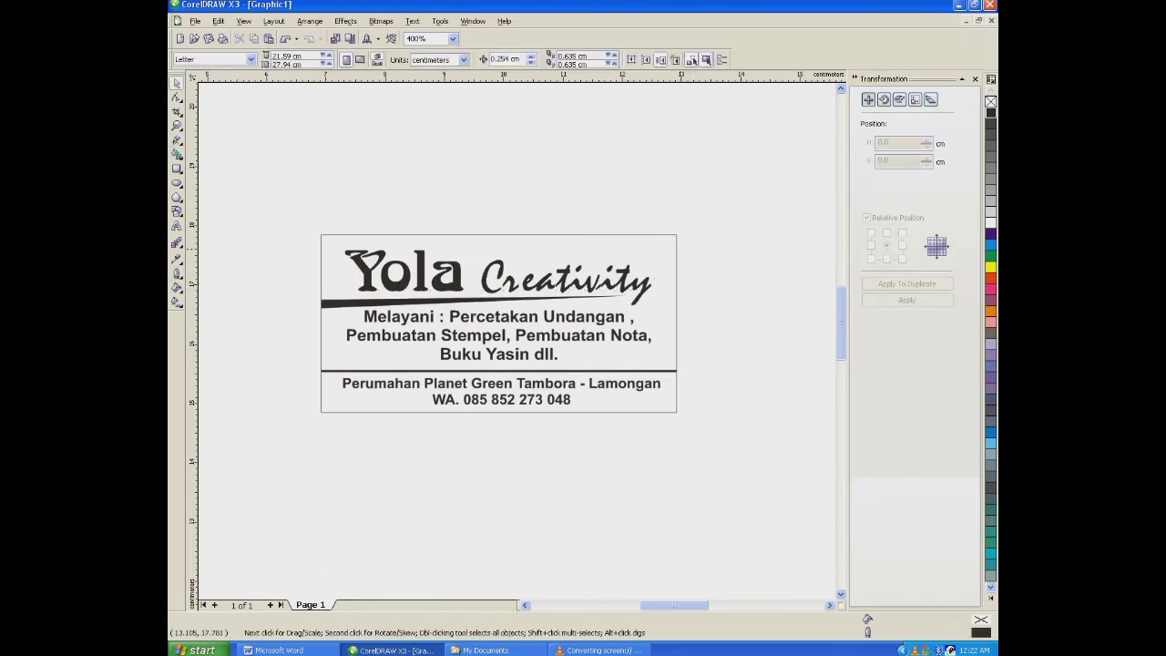
- Slightly enlarge the address block below the divider line and center it horizontally on the stamp rectangle
left_click(560, 320)
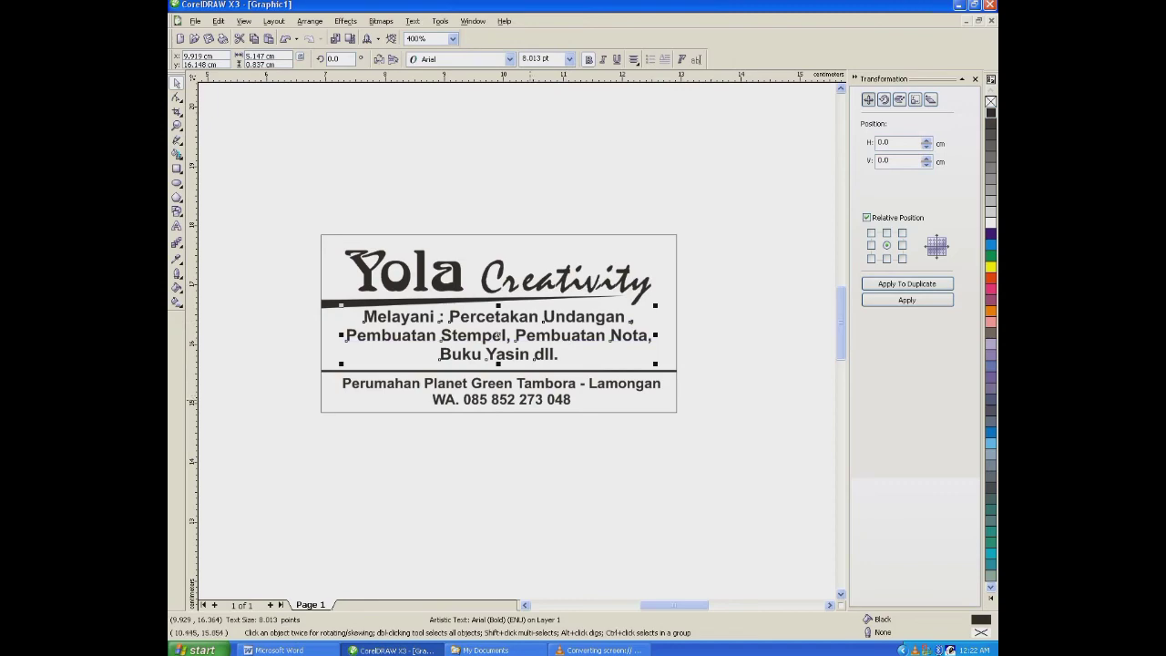
left_click(529, 399)
left_click_drag(662, 374, 665, 371)
left_click(676, 376, "shift")
key("c")
left_click(697, 373)
- Apply an Invert lens effect to the 6 cm x 3 cm stamp rectangle
scroll(559, 377, "down", 1)
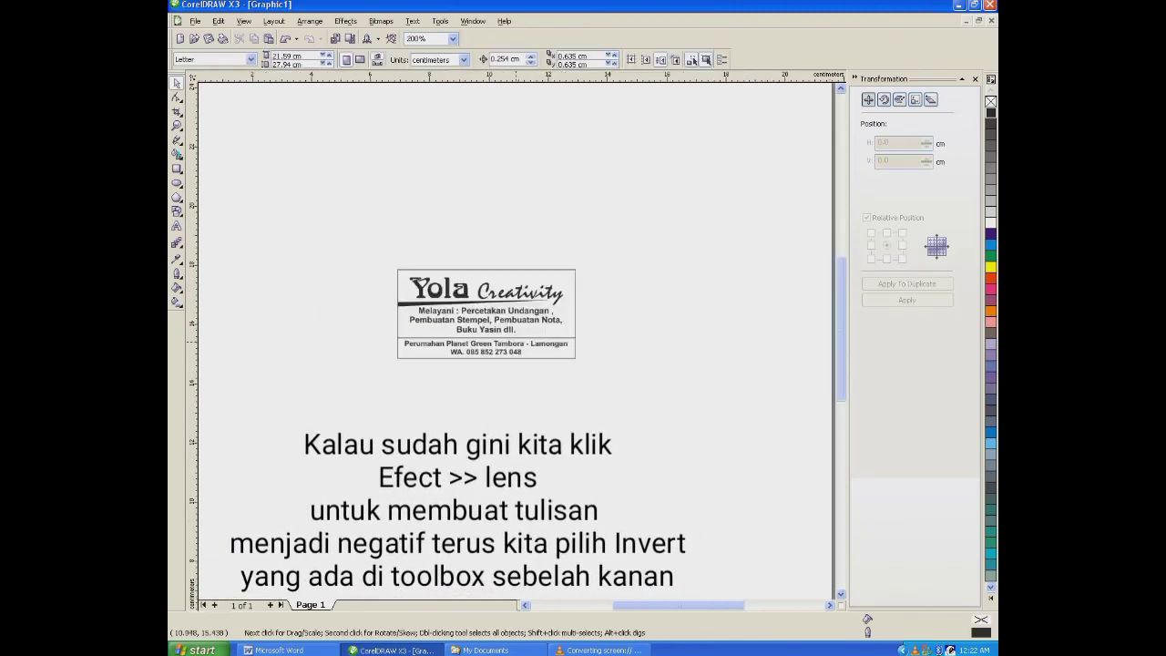
scroll(506, 336, "up", 1)
left_click(465, 290)
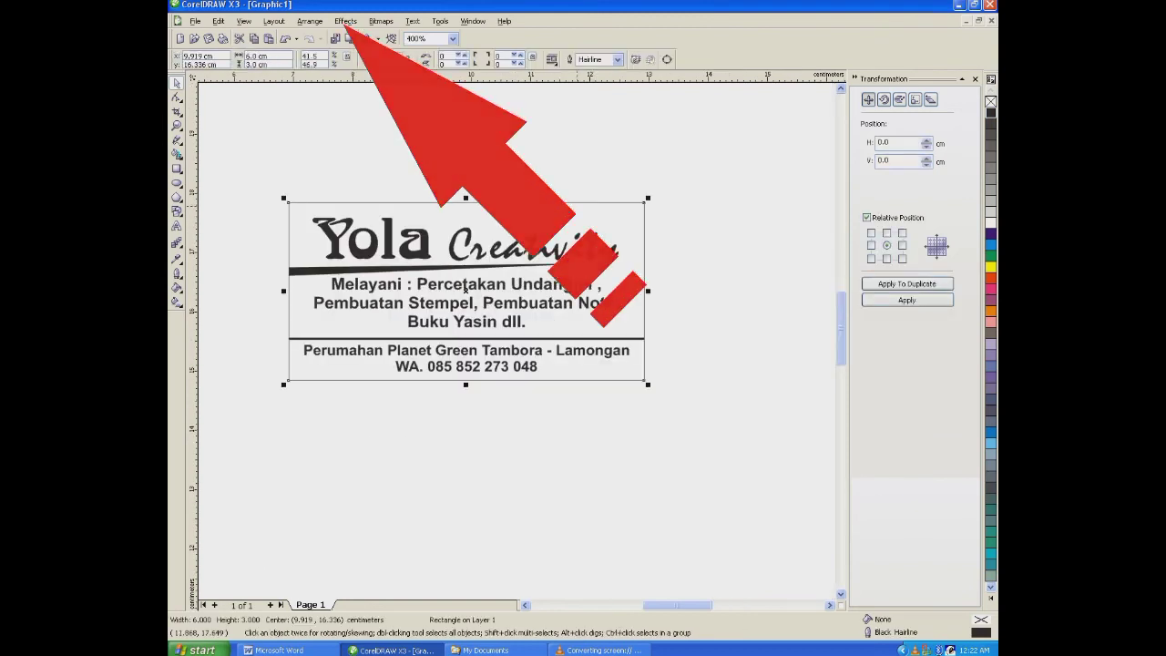
key("alt+c")
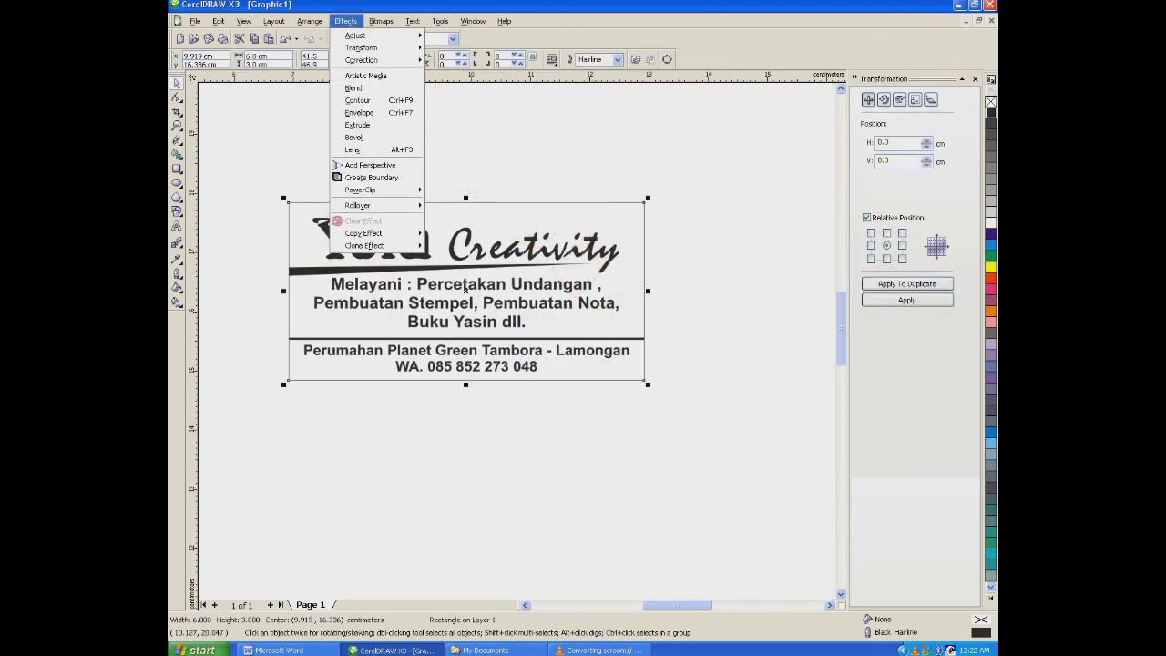
key("Down")
key("Down")
key("Down")
key("Down")
key("Down")
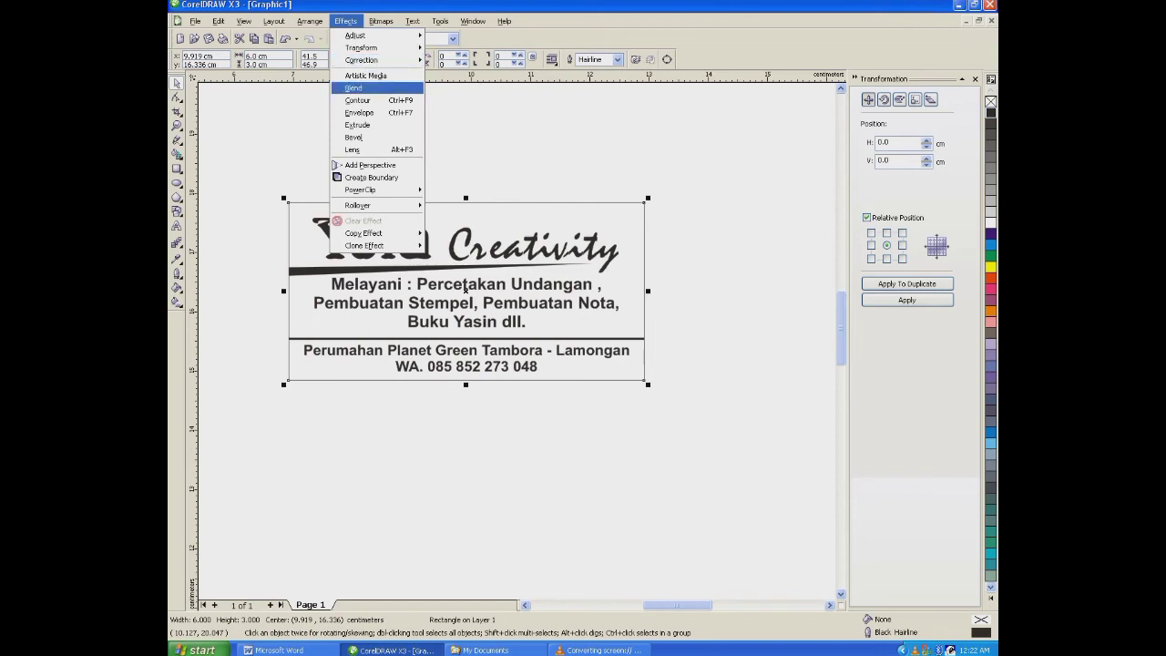
key("Down")
key("Down")
key("Down")
key("Escape")
key("alt+c")
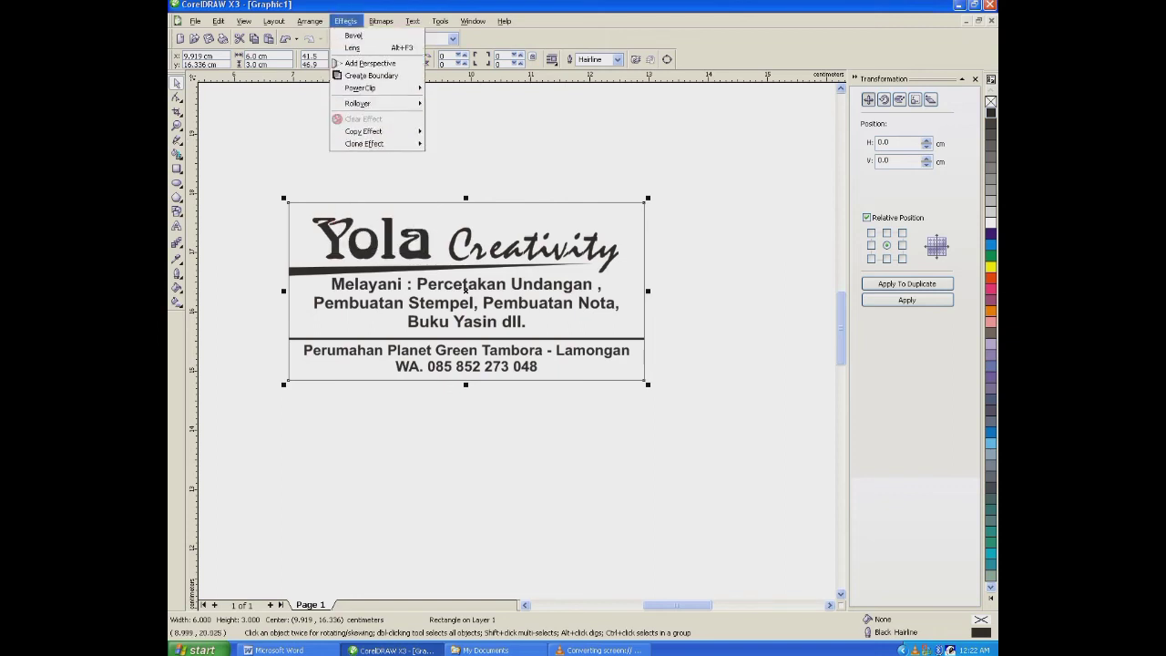
left_click(357, 149)
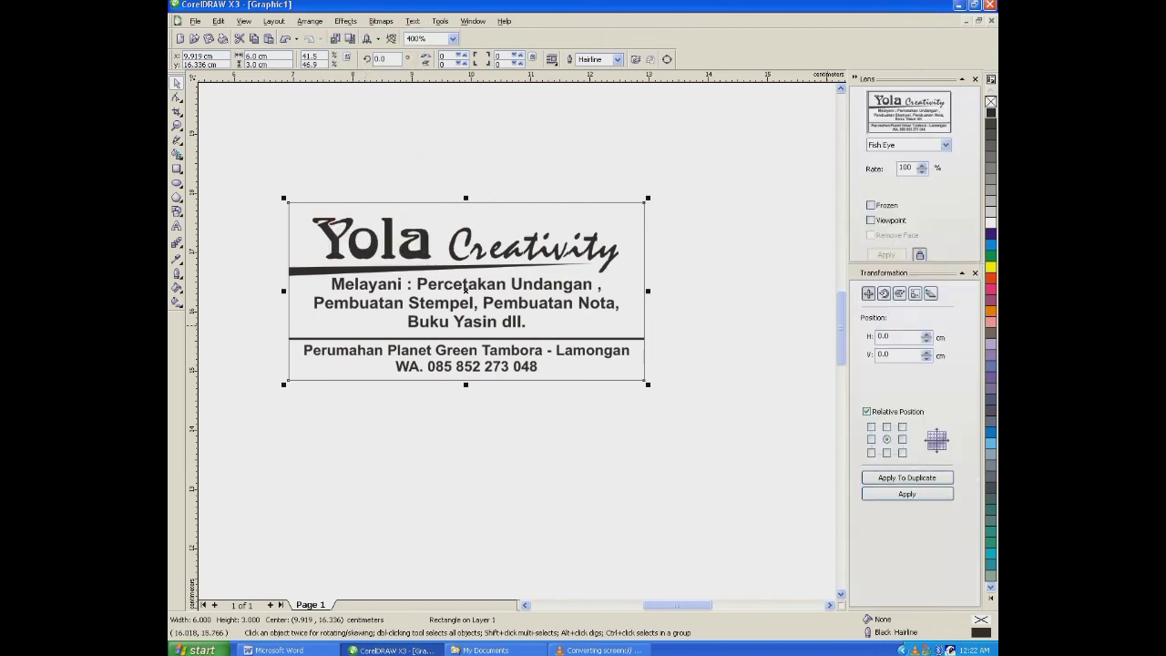
left_click(945, 145)
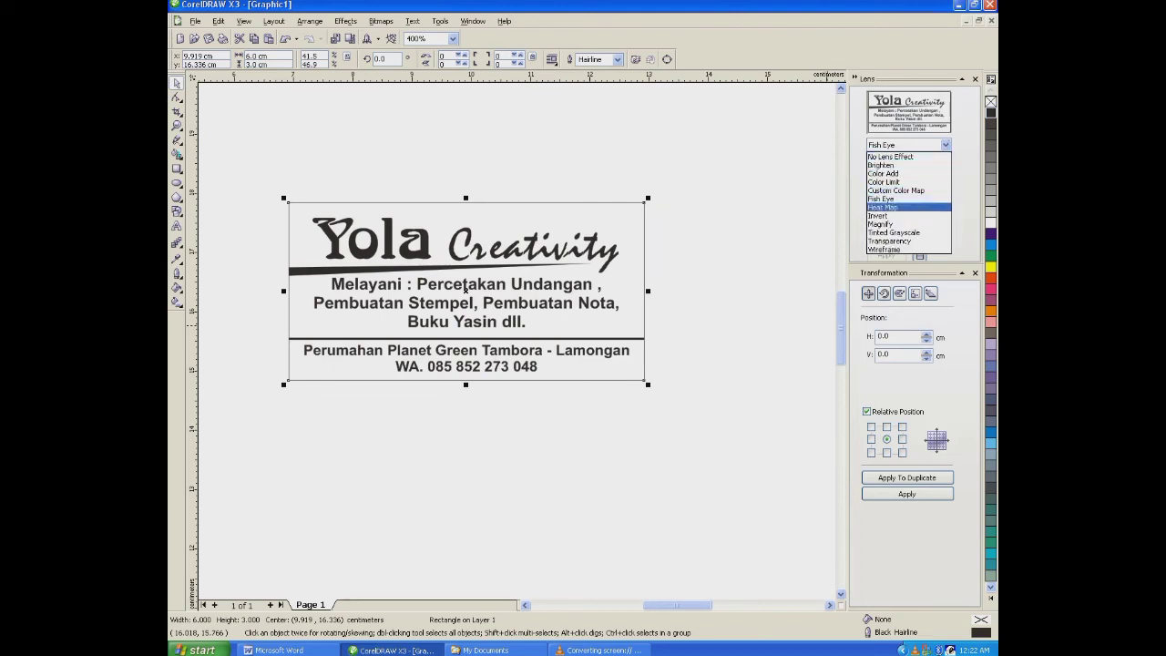
left_click(878, 216)
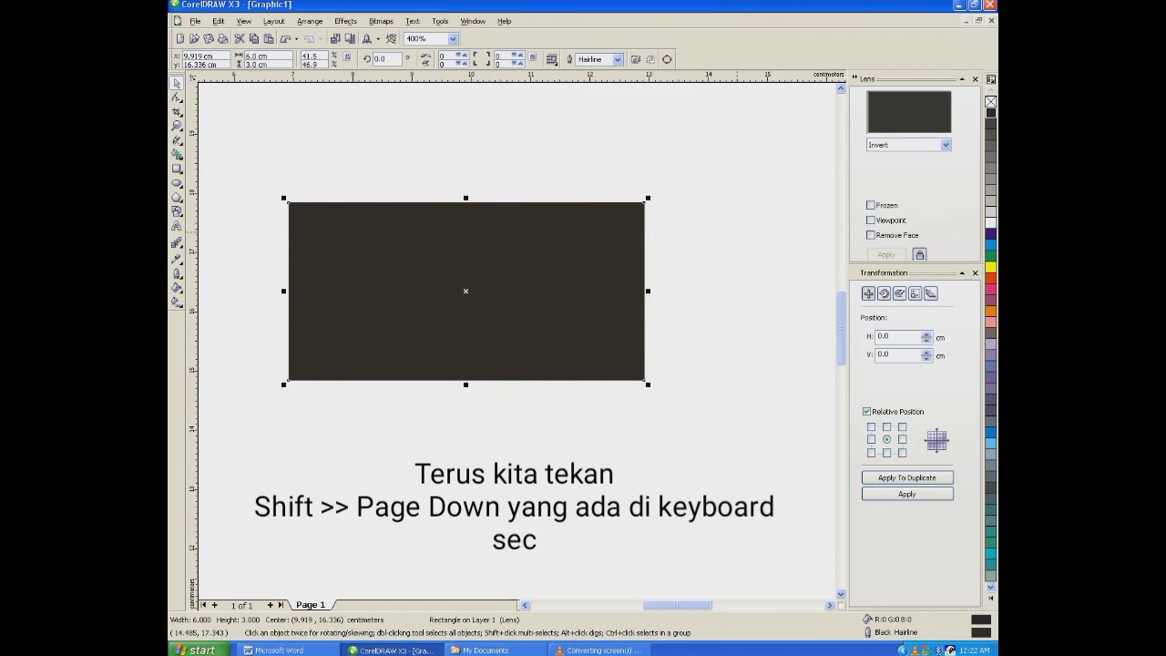
- Send the inverted rectangle to the back, behind the stamp's text and lines
left_click(737, 231)
left_click_drag(636, 210, 653, 173)
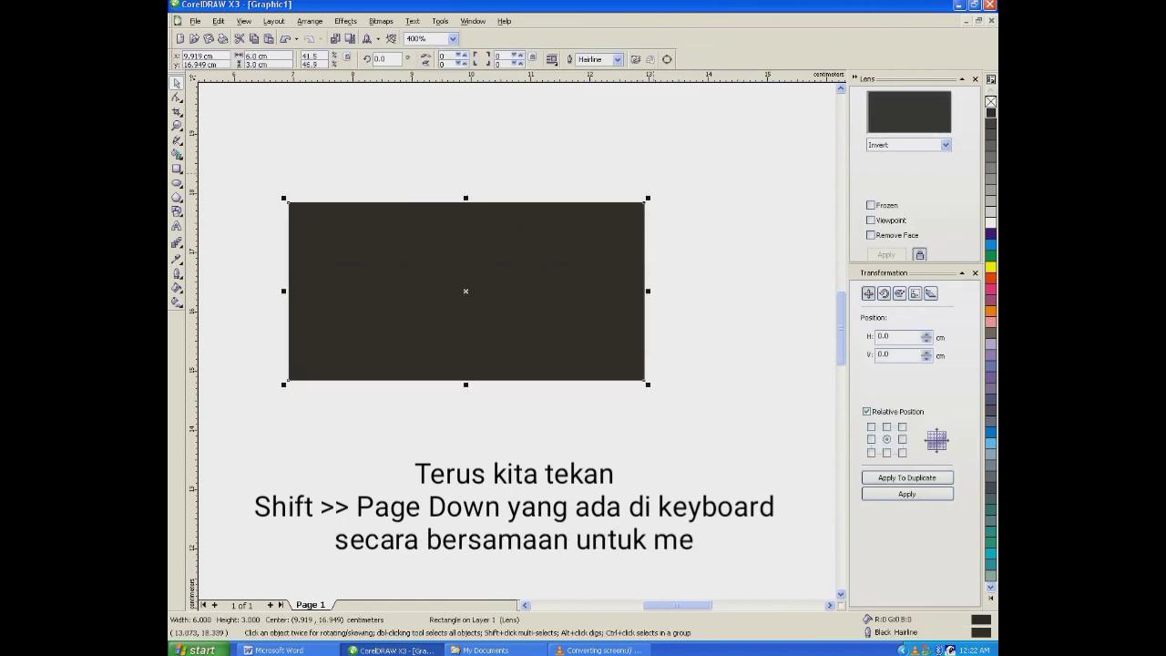
key("shift+Page_Down")
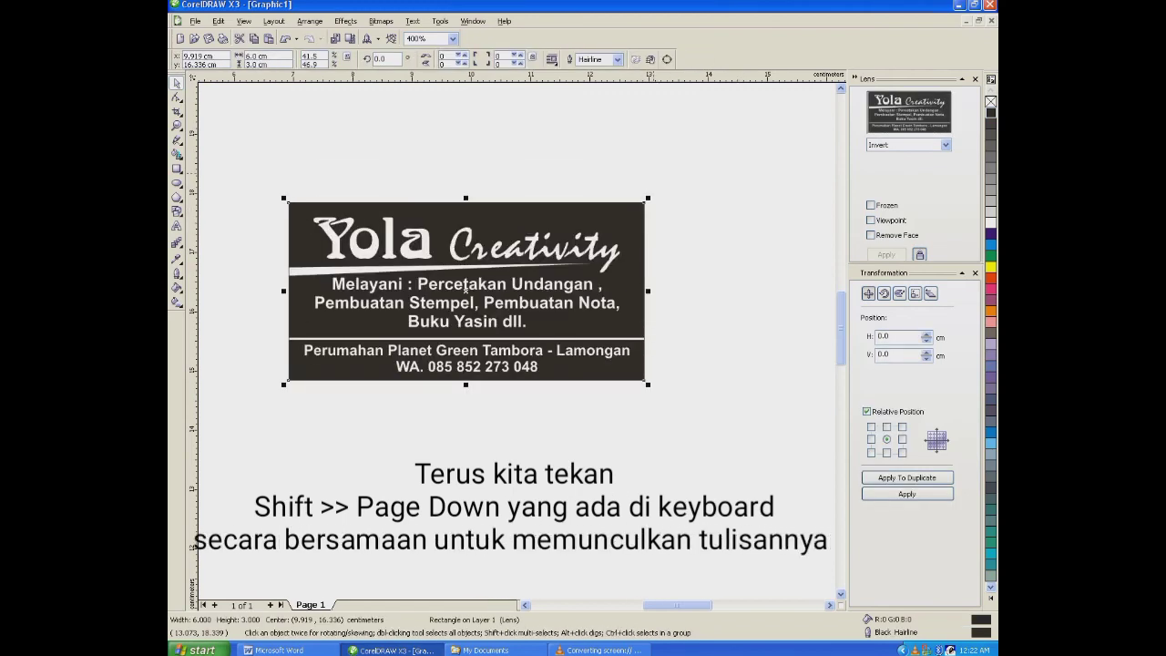
key("shift+Page_Down")
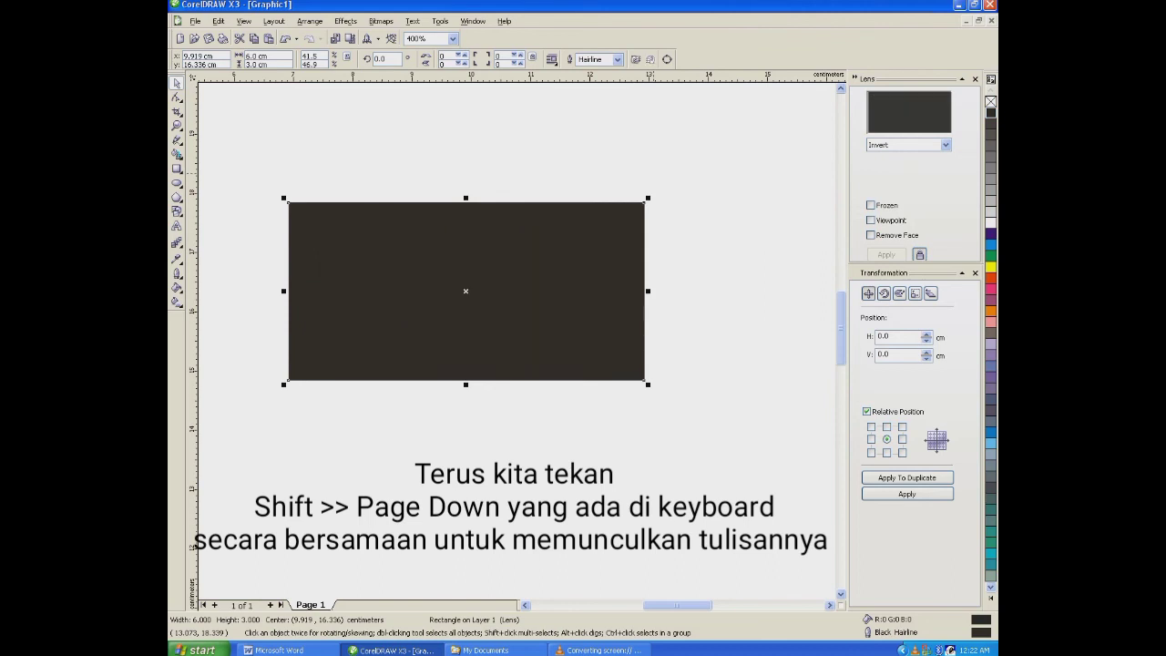
key("shift+Page_Down")
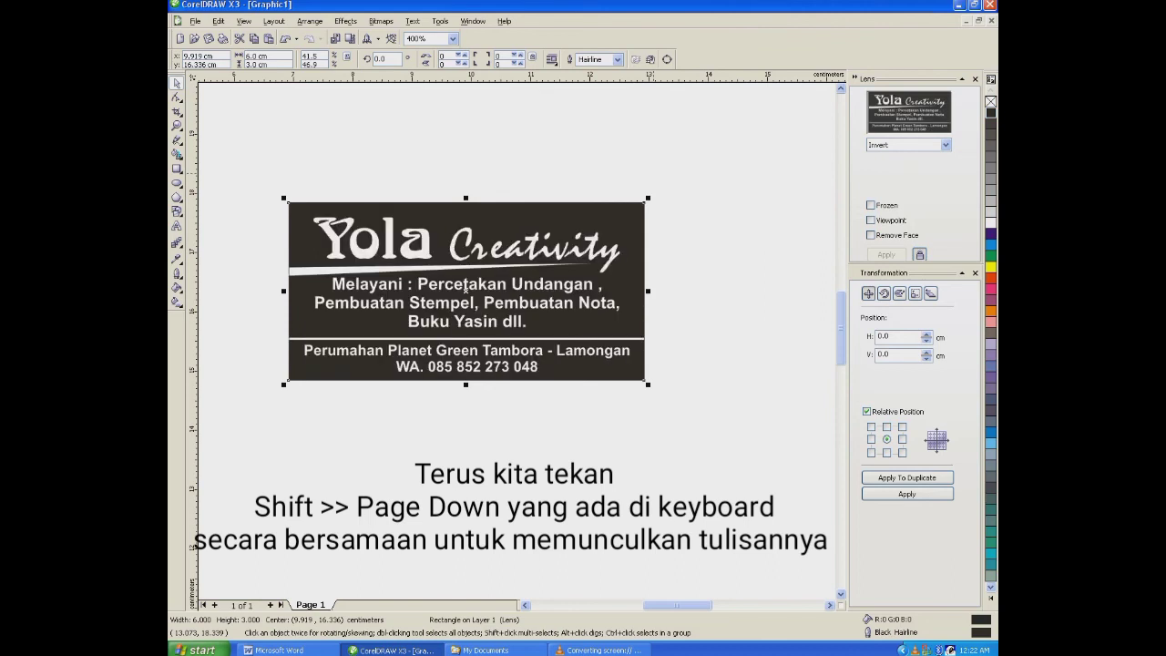
key("shift+Page_Up")
key("shift+Page_Down")
- Remove the hairline outline from the inverted stamp rectangle and deselect it
left_click(653, 172)
left_click(583, 236)
left_click(178, 274)
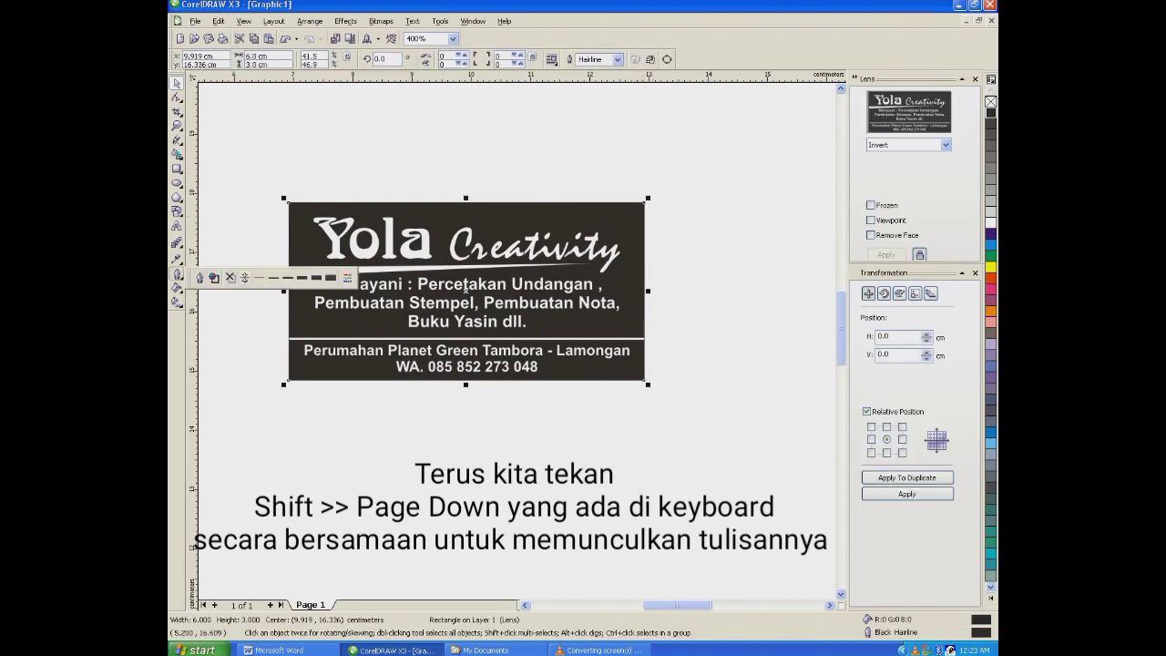
left_click(242, 278)
left_click(259, 277)
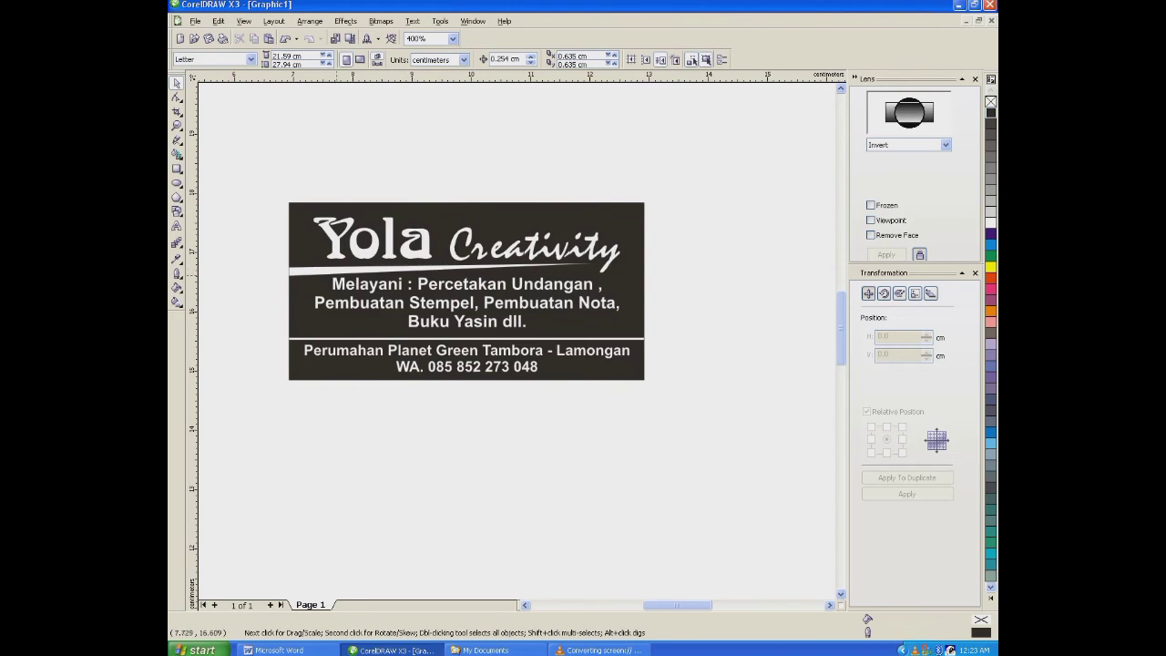
left_click(645, 339)
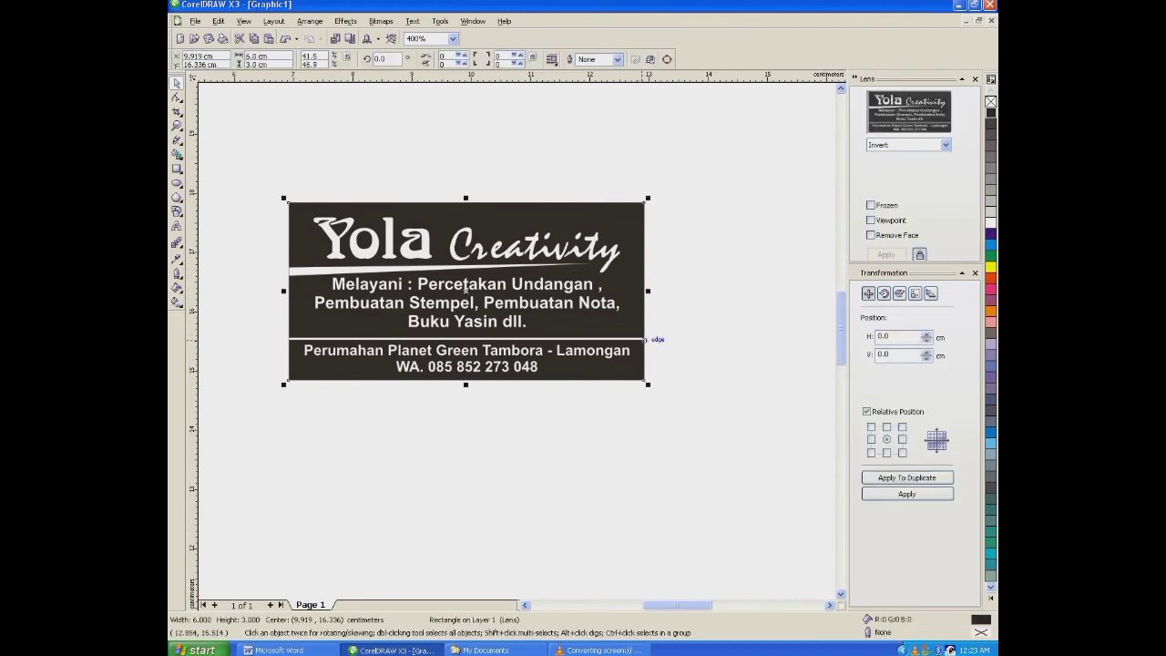
left_click(701, 244)
scroll(560, 280, "down", 1)
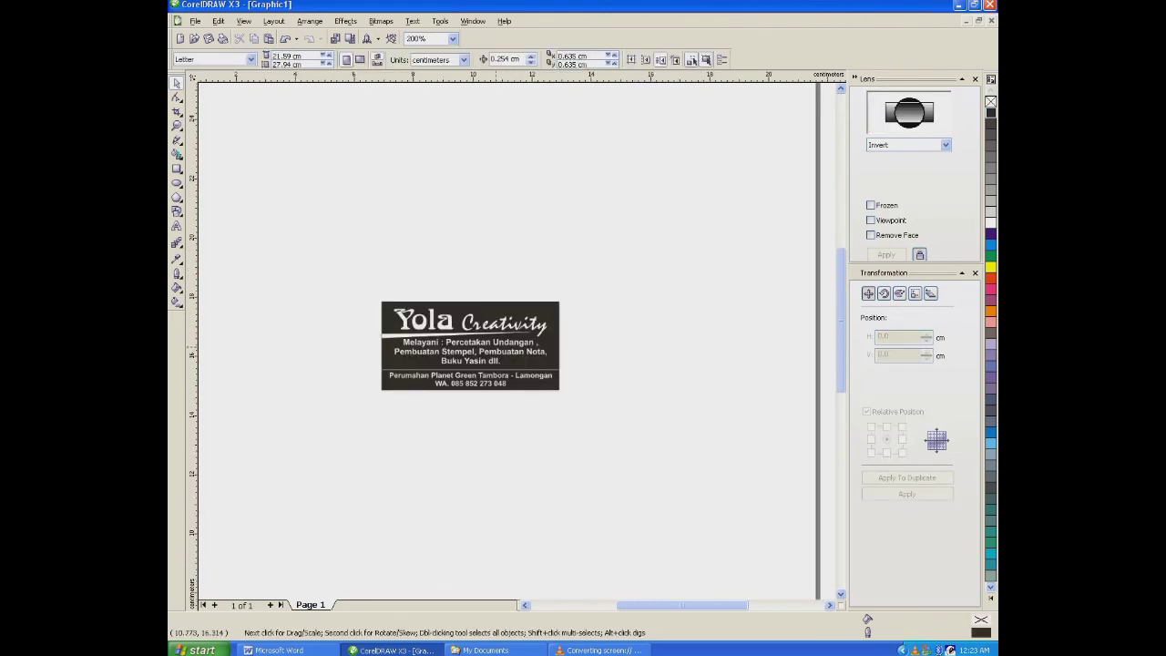
scroll(486, 347, "up", 1)
left_click(527, 335)
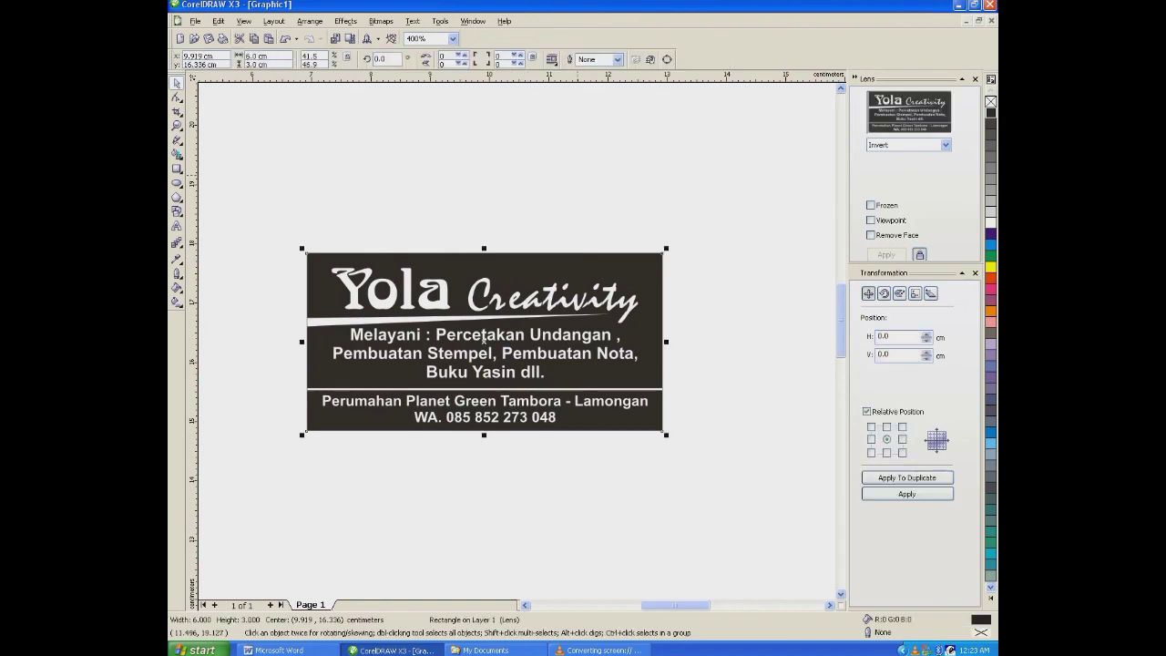
left_click(595, 217)
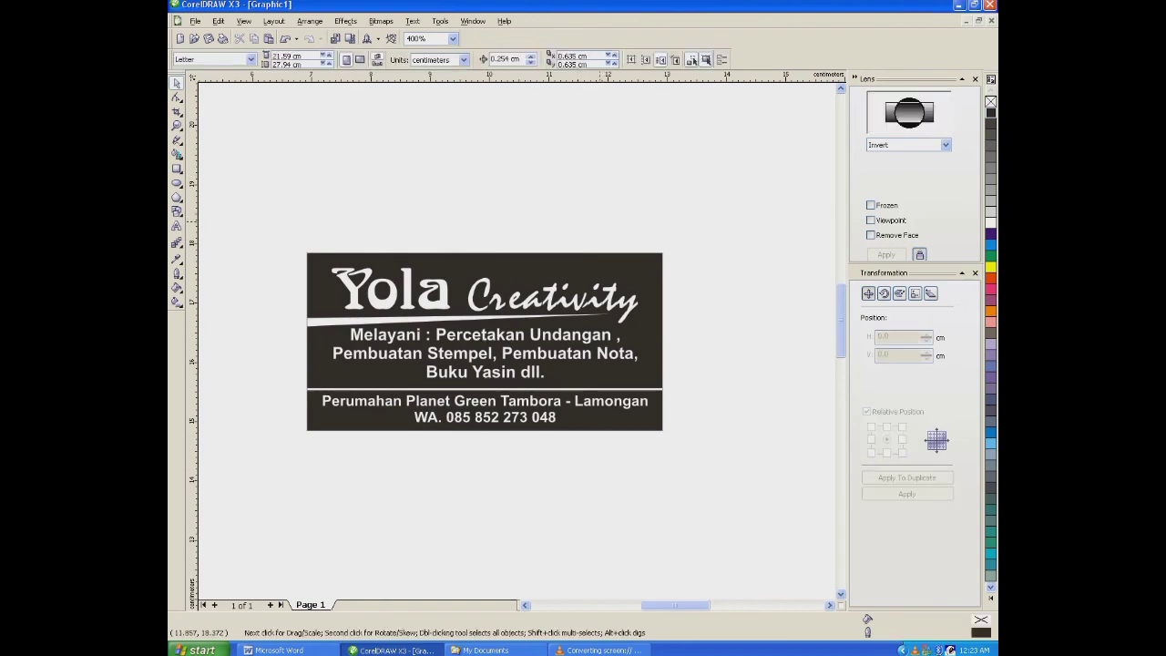